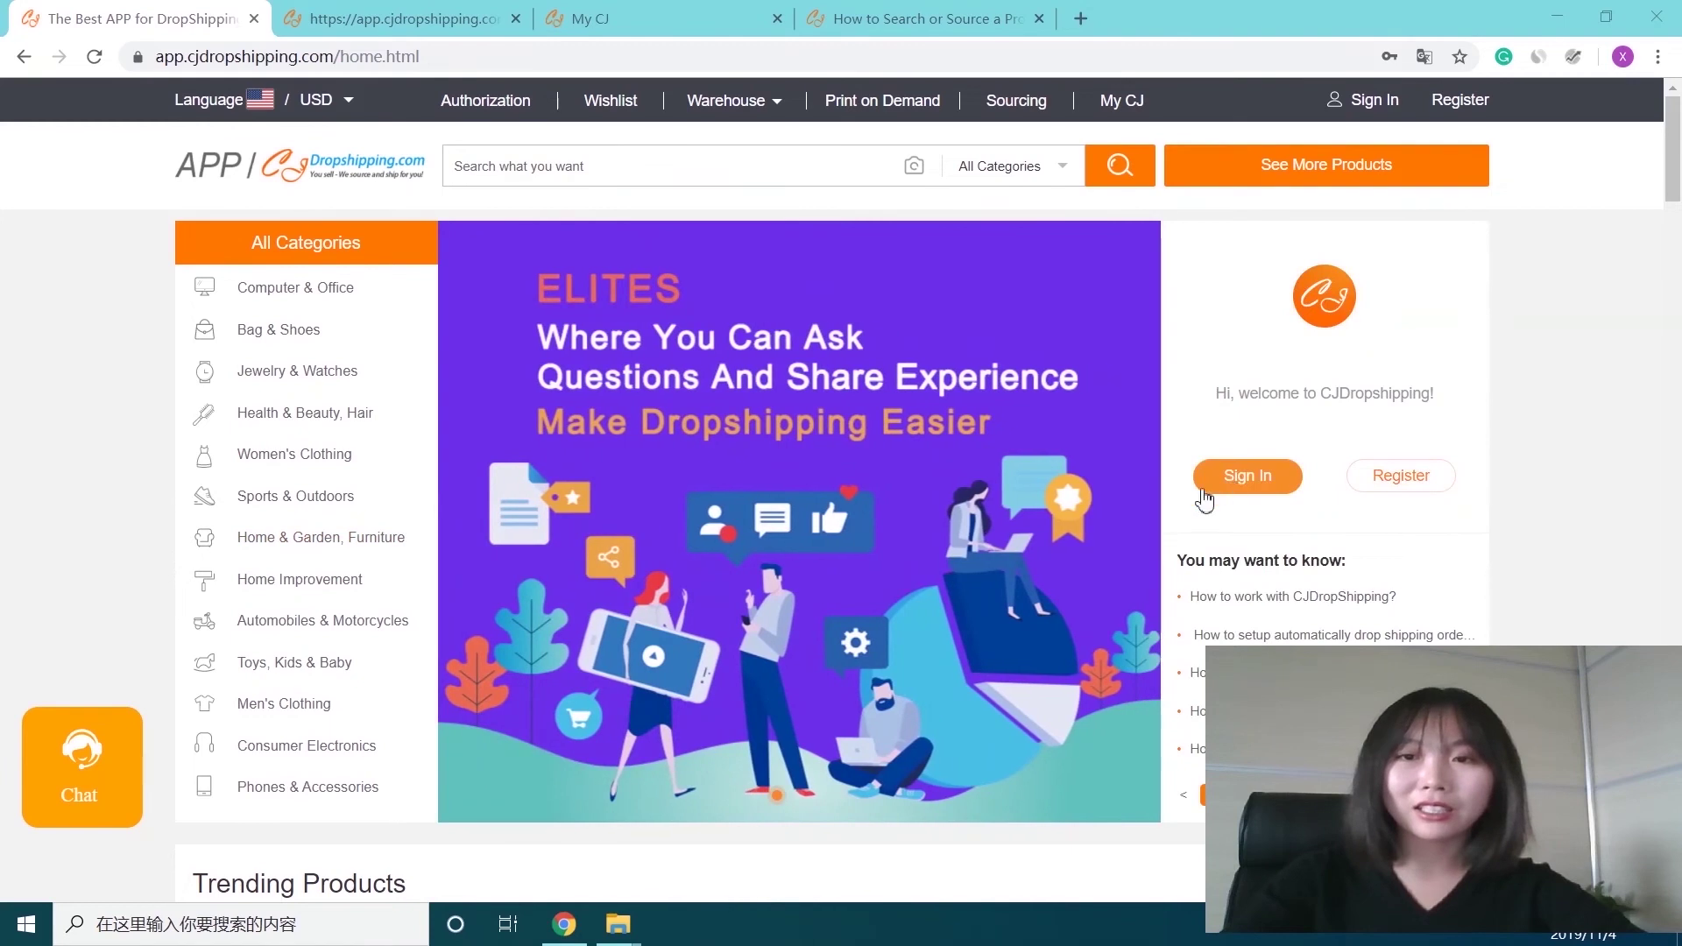
Step: Sign in to the CJdropshipping account with the entered username and password
click(1242, 473)
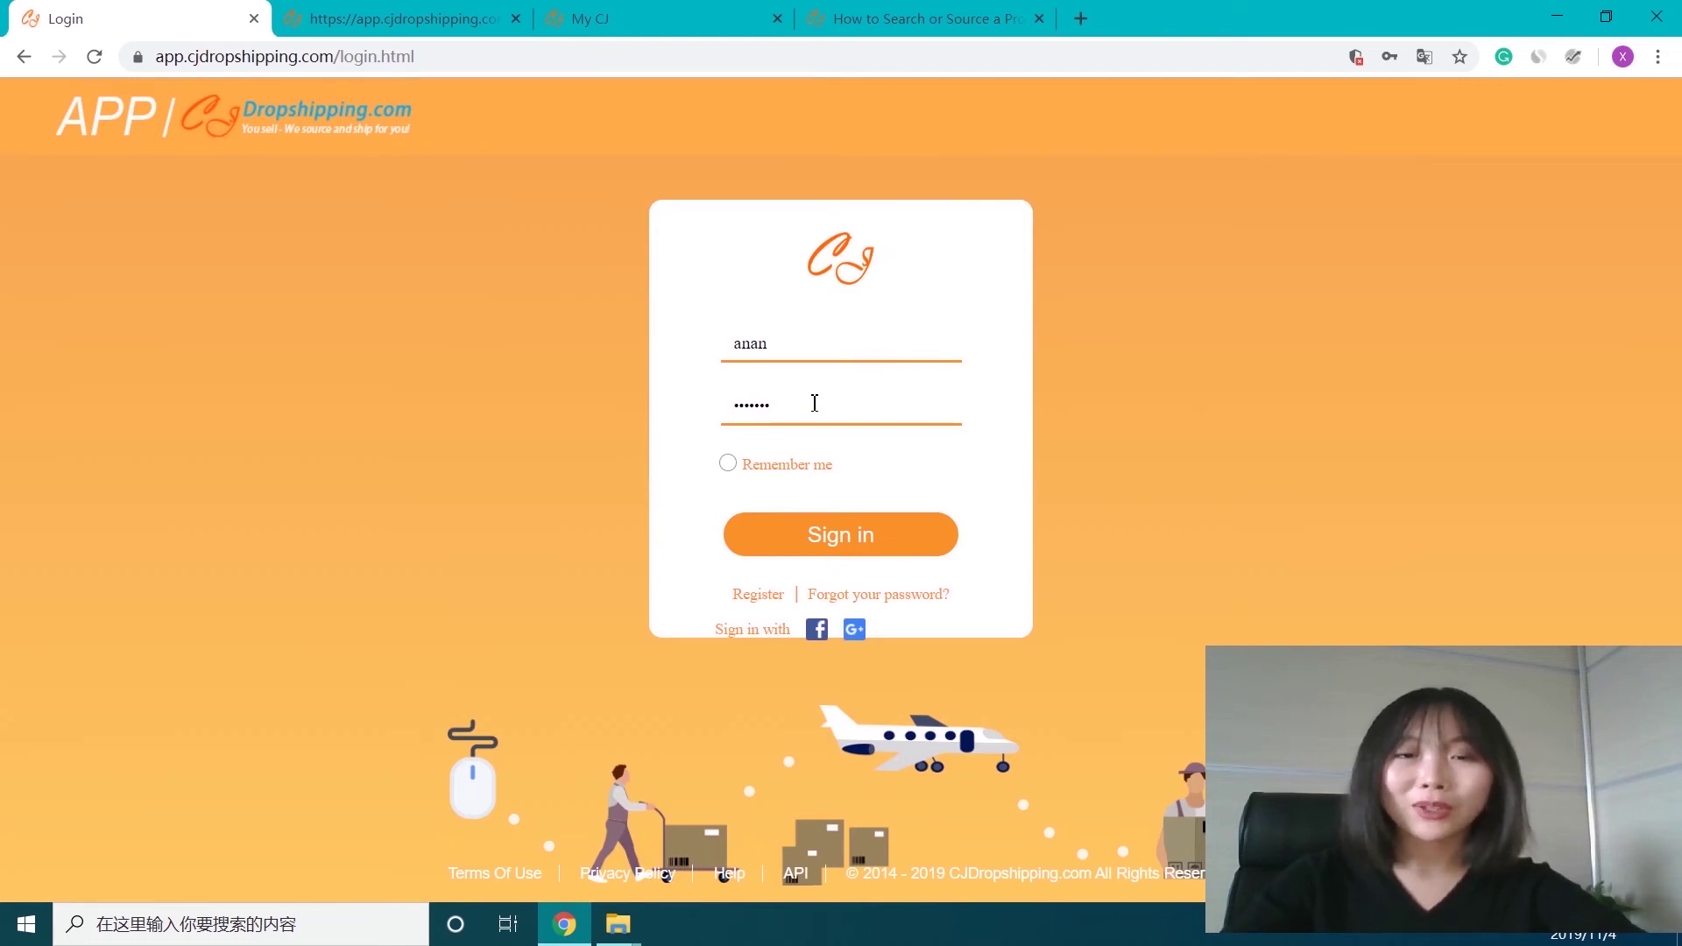
click(841, 544)
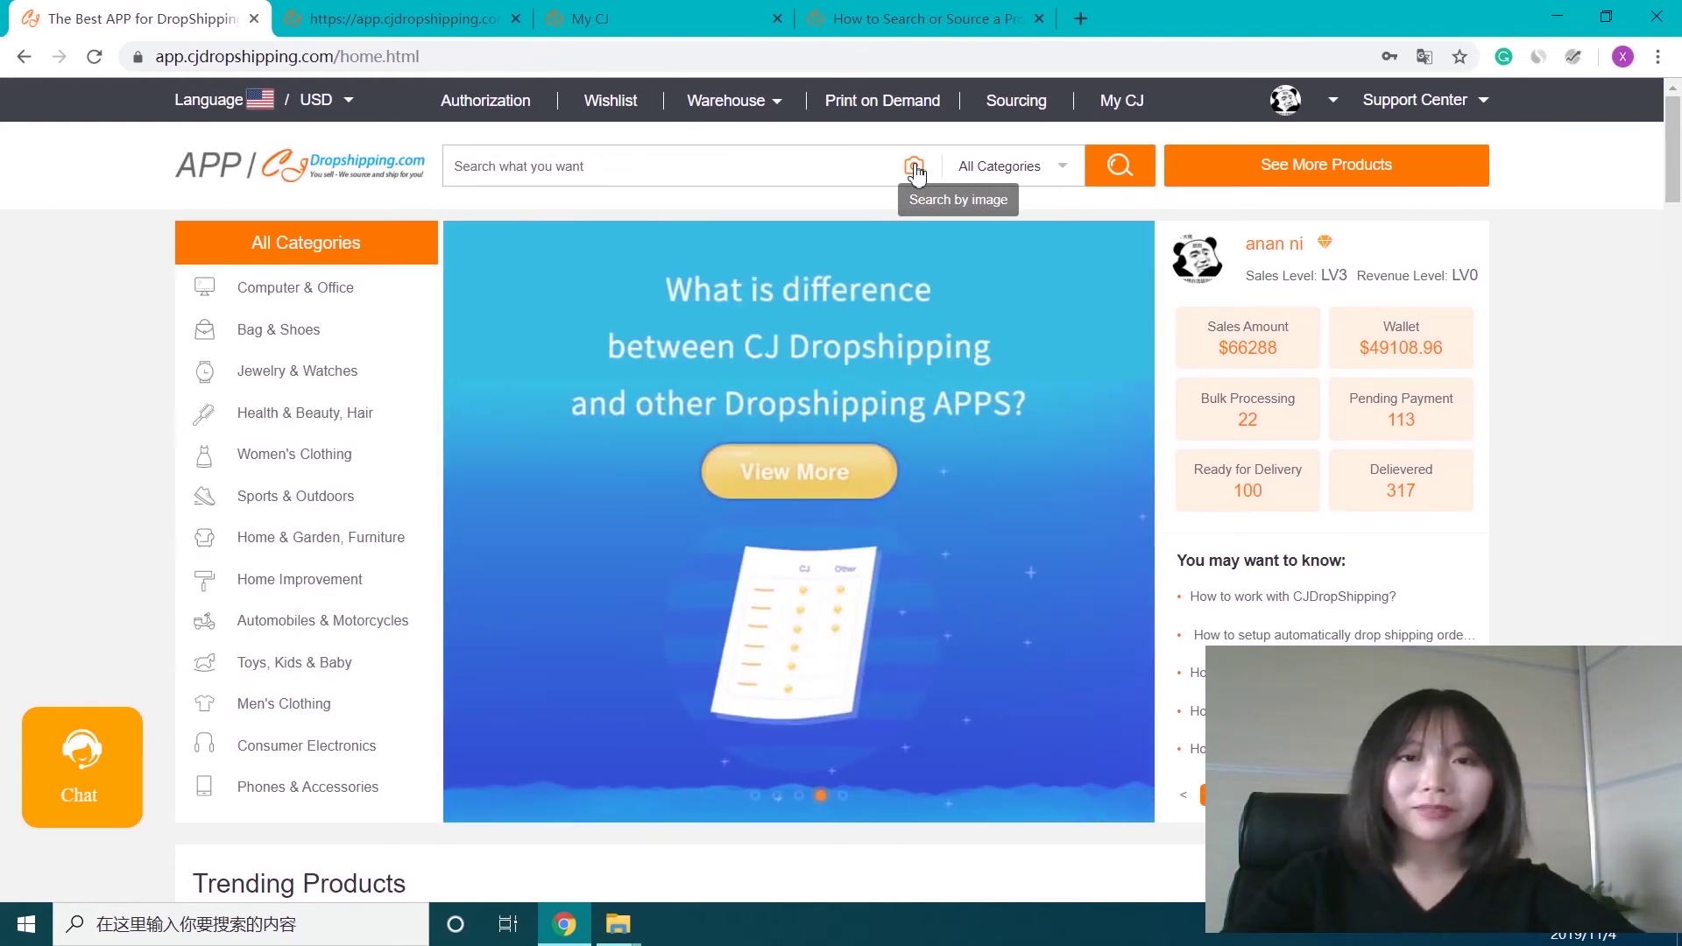
Step: Search by image using the dark sofa screenshot QQ截图20191104115022.png from the desktop
click(913, 167)
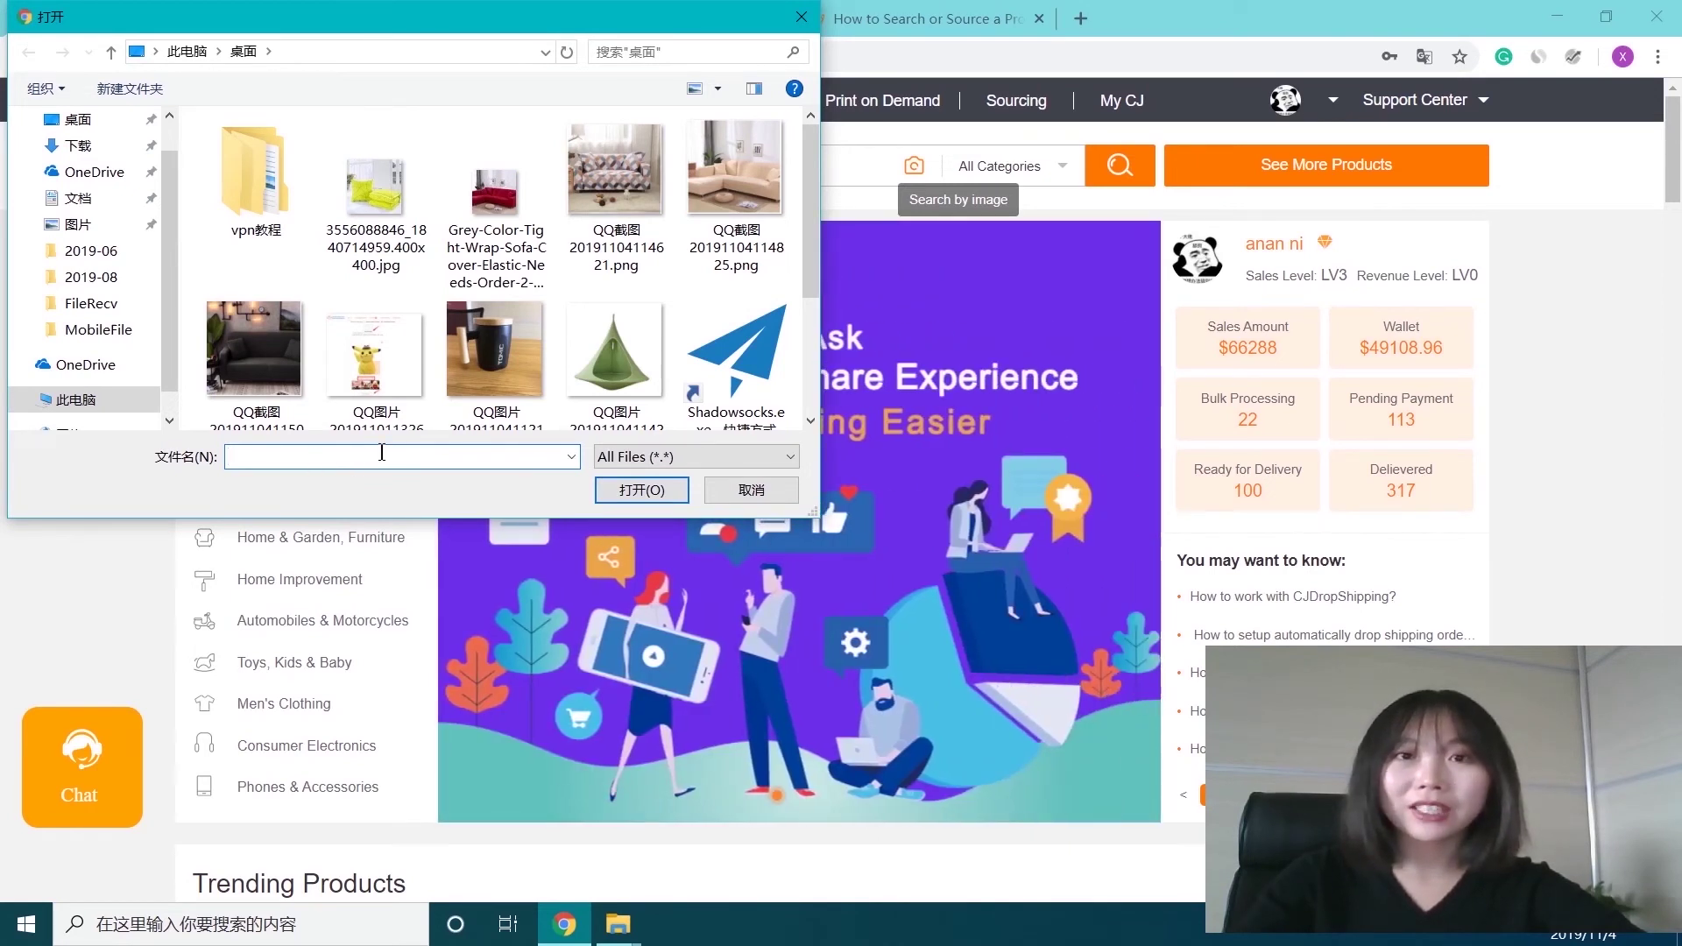
click(254, 350)
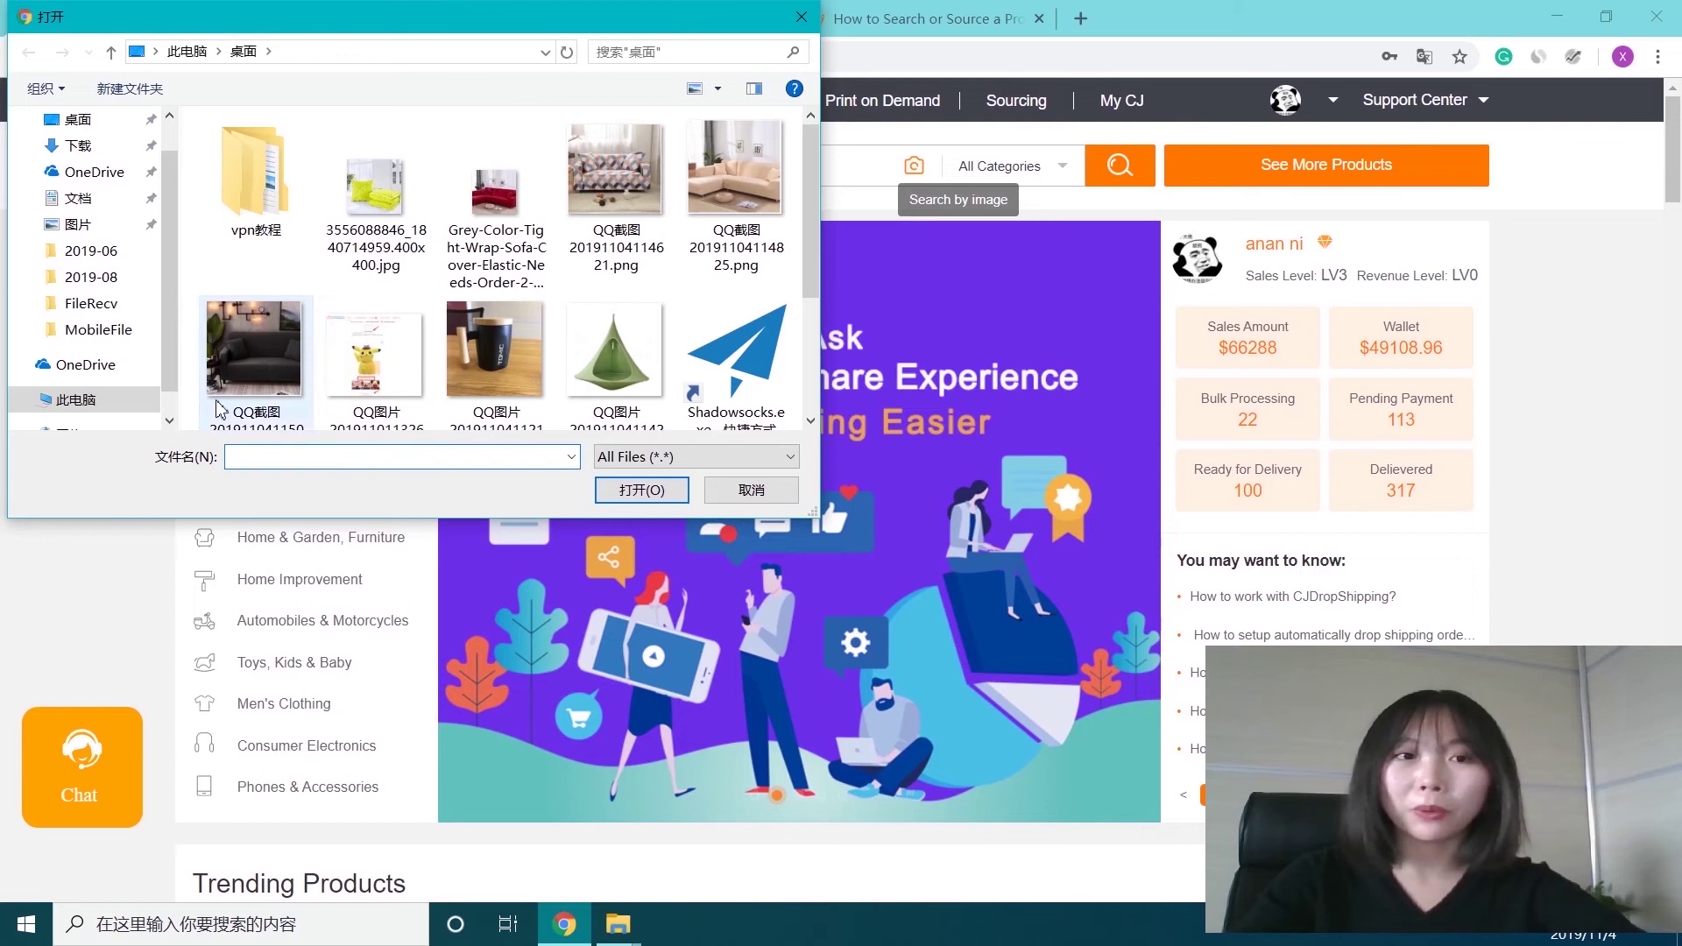
click(641, 490)
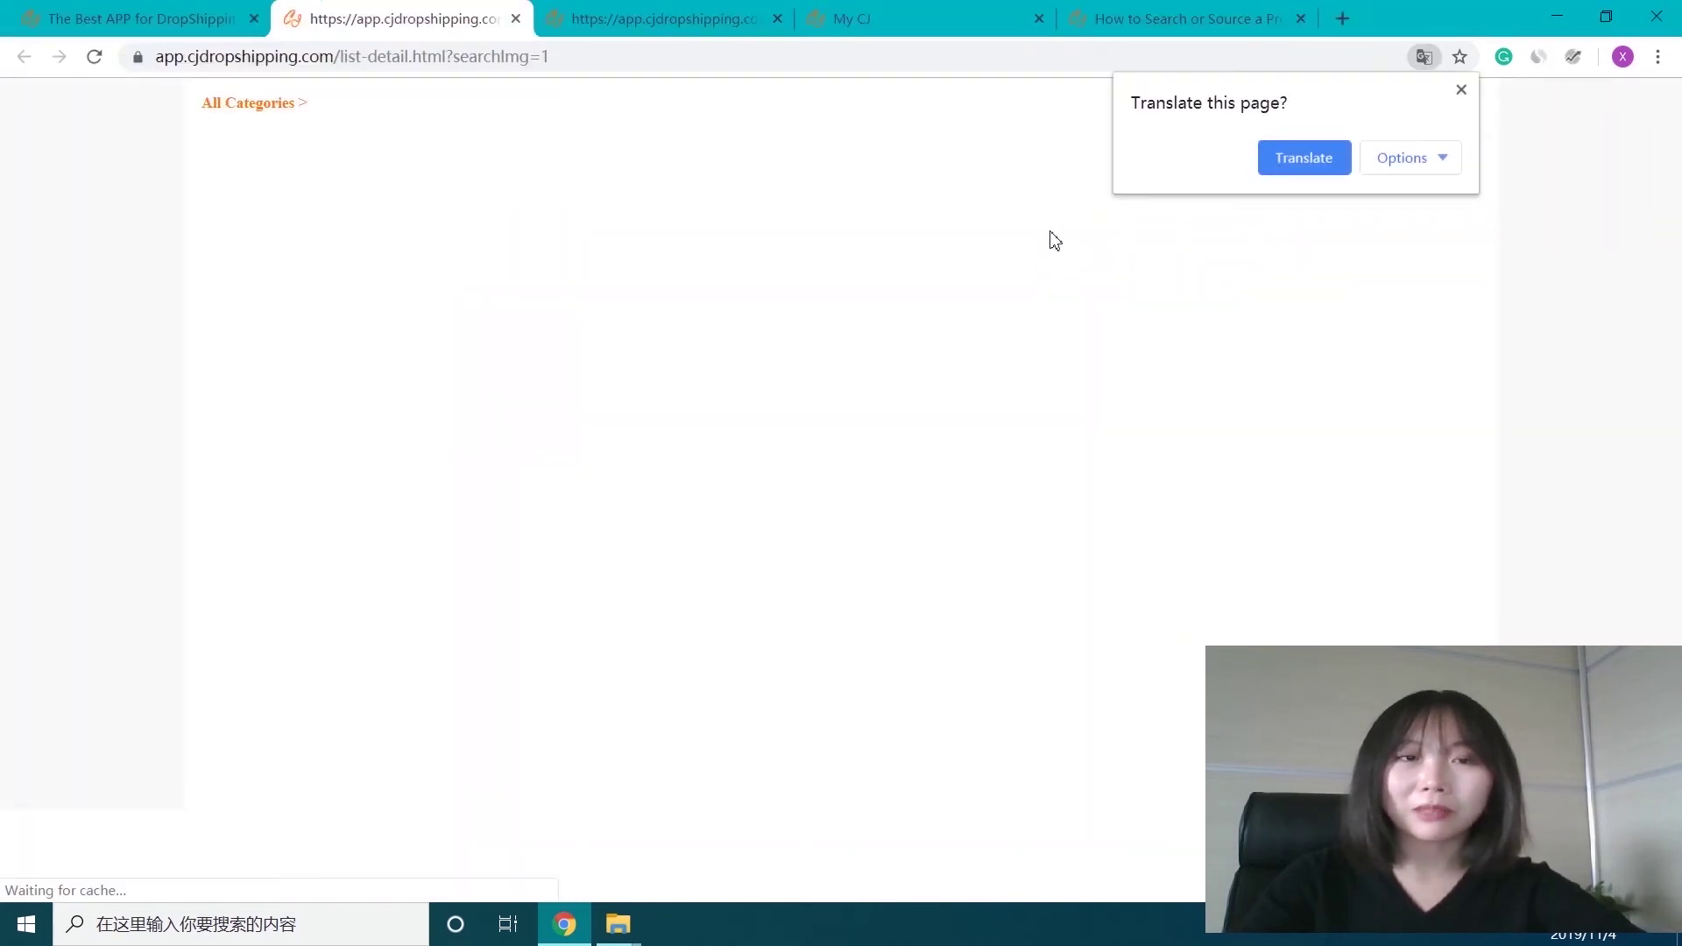
Step: Dismiss the translation offer and open the Elastic sofa cover result for listing
click(1460, 91)
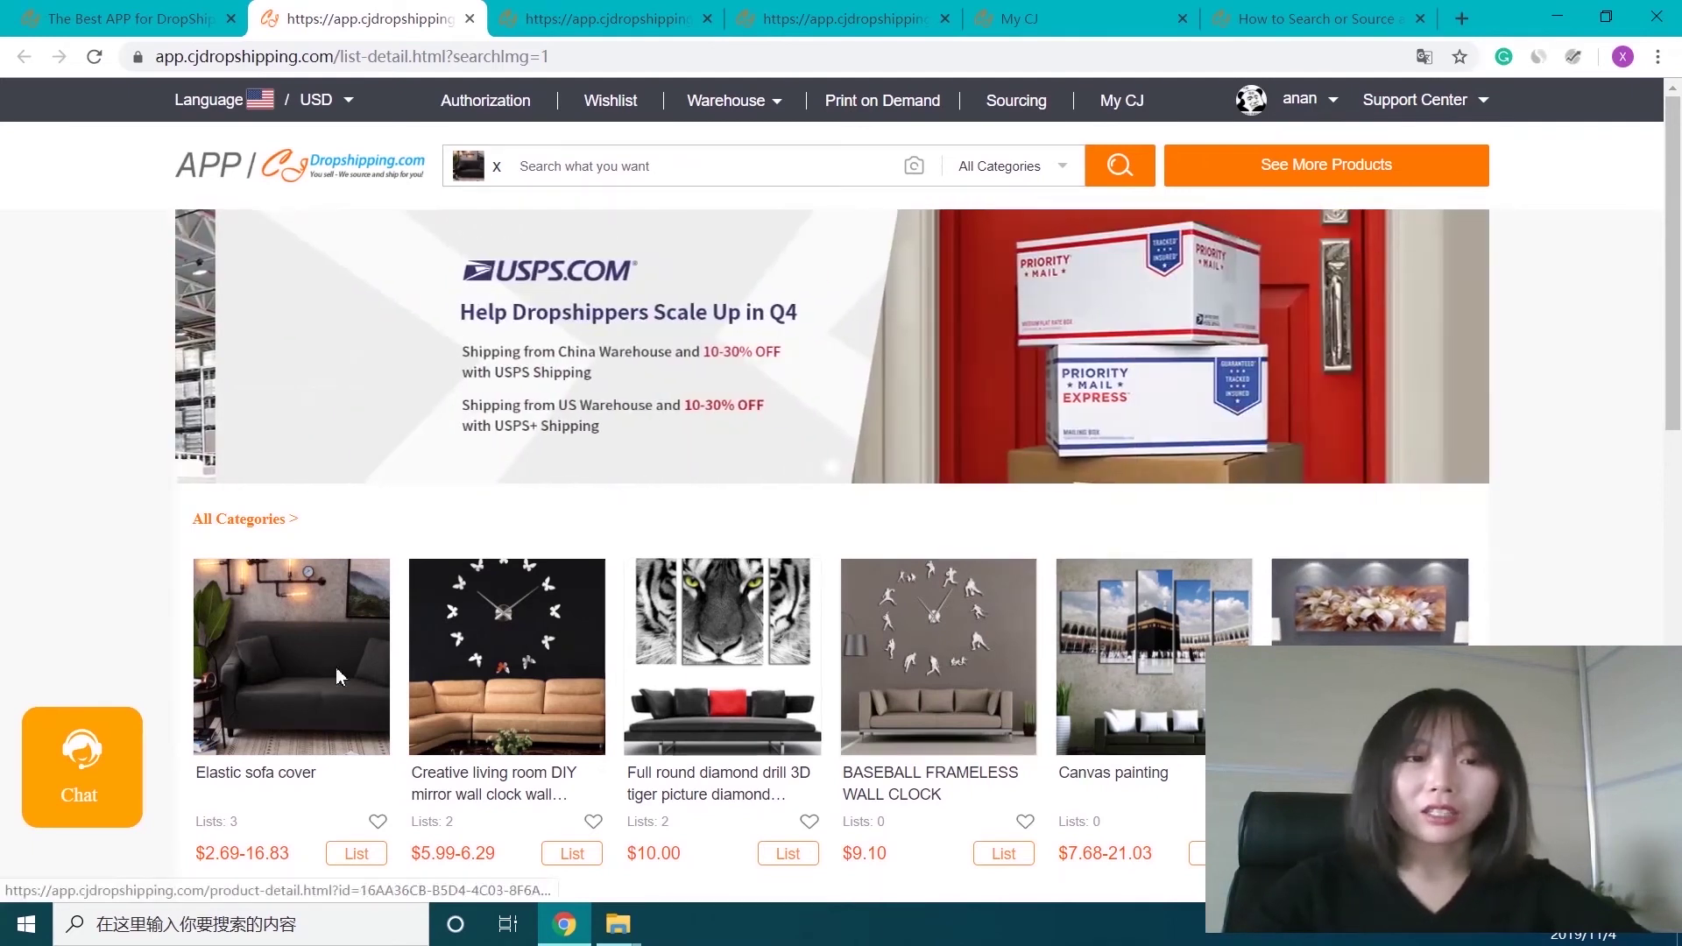
click(355, 853)
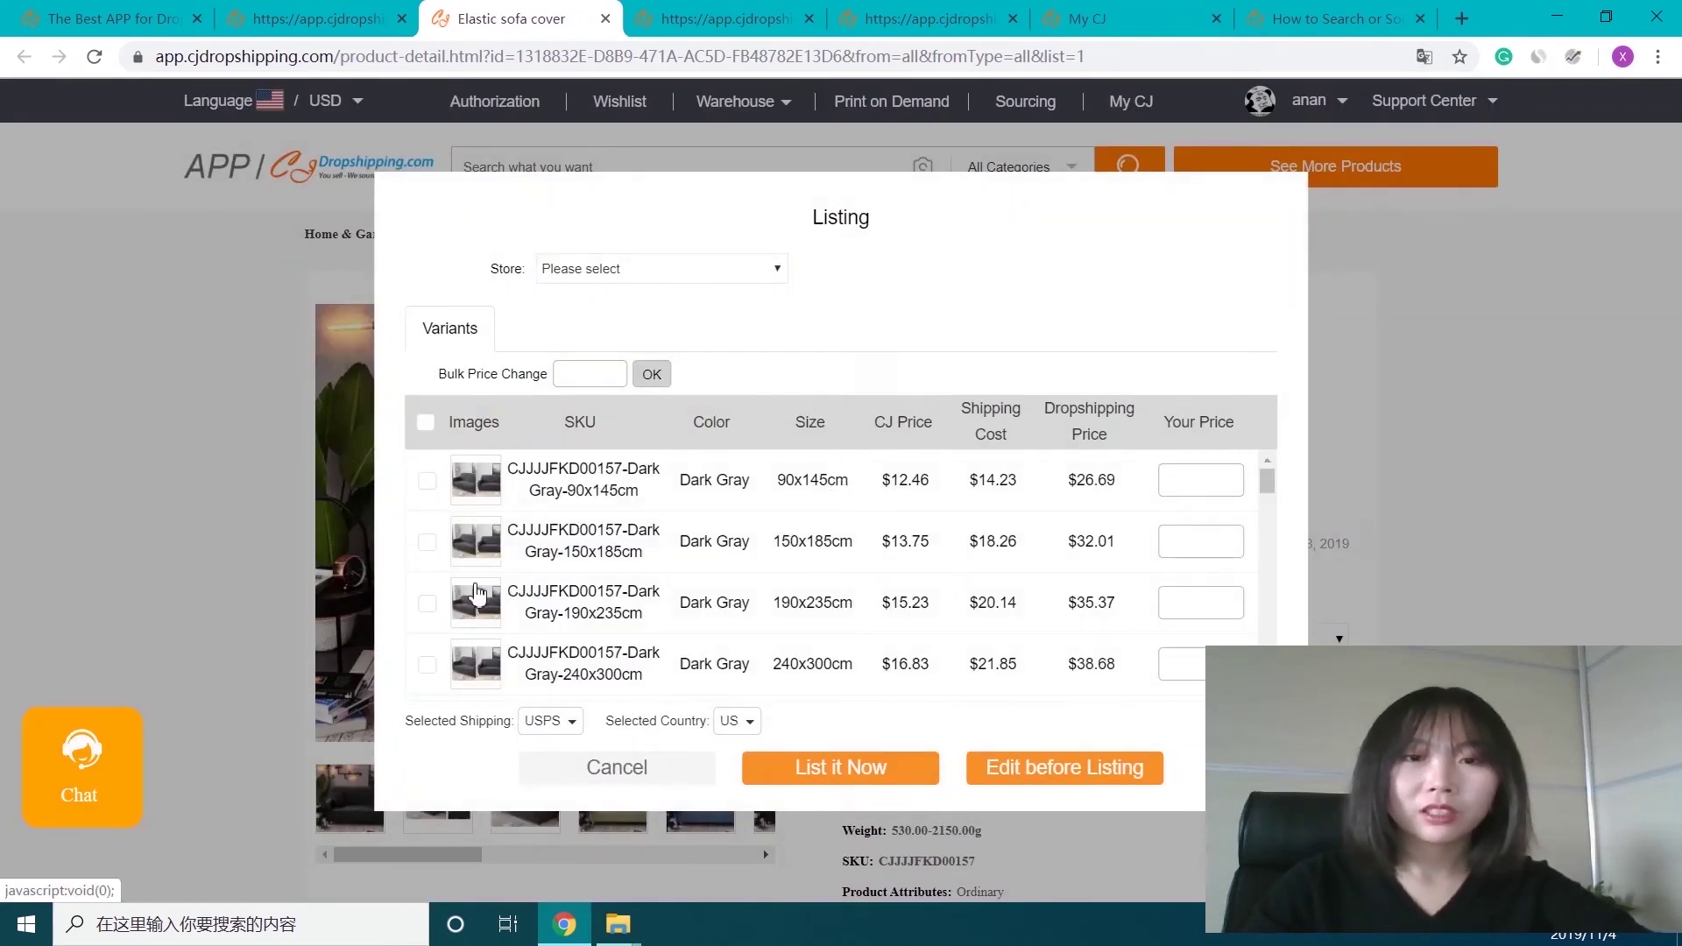
Step: Close the listing popup, review the sofa cover's details, and reopen its listing form
click(565, 768)
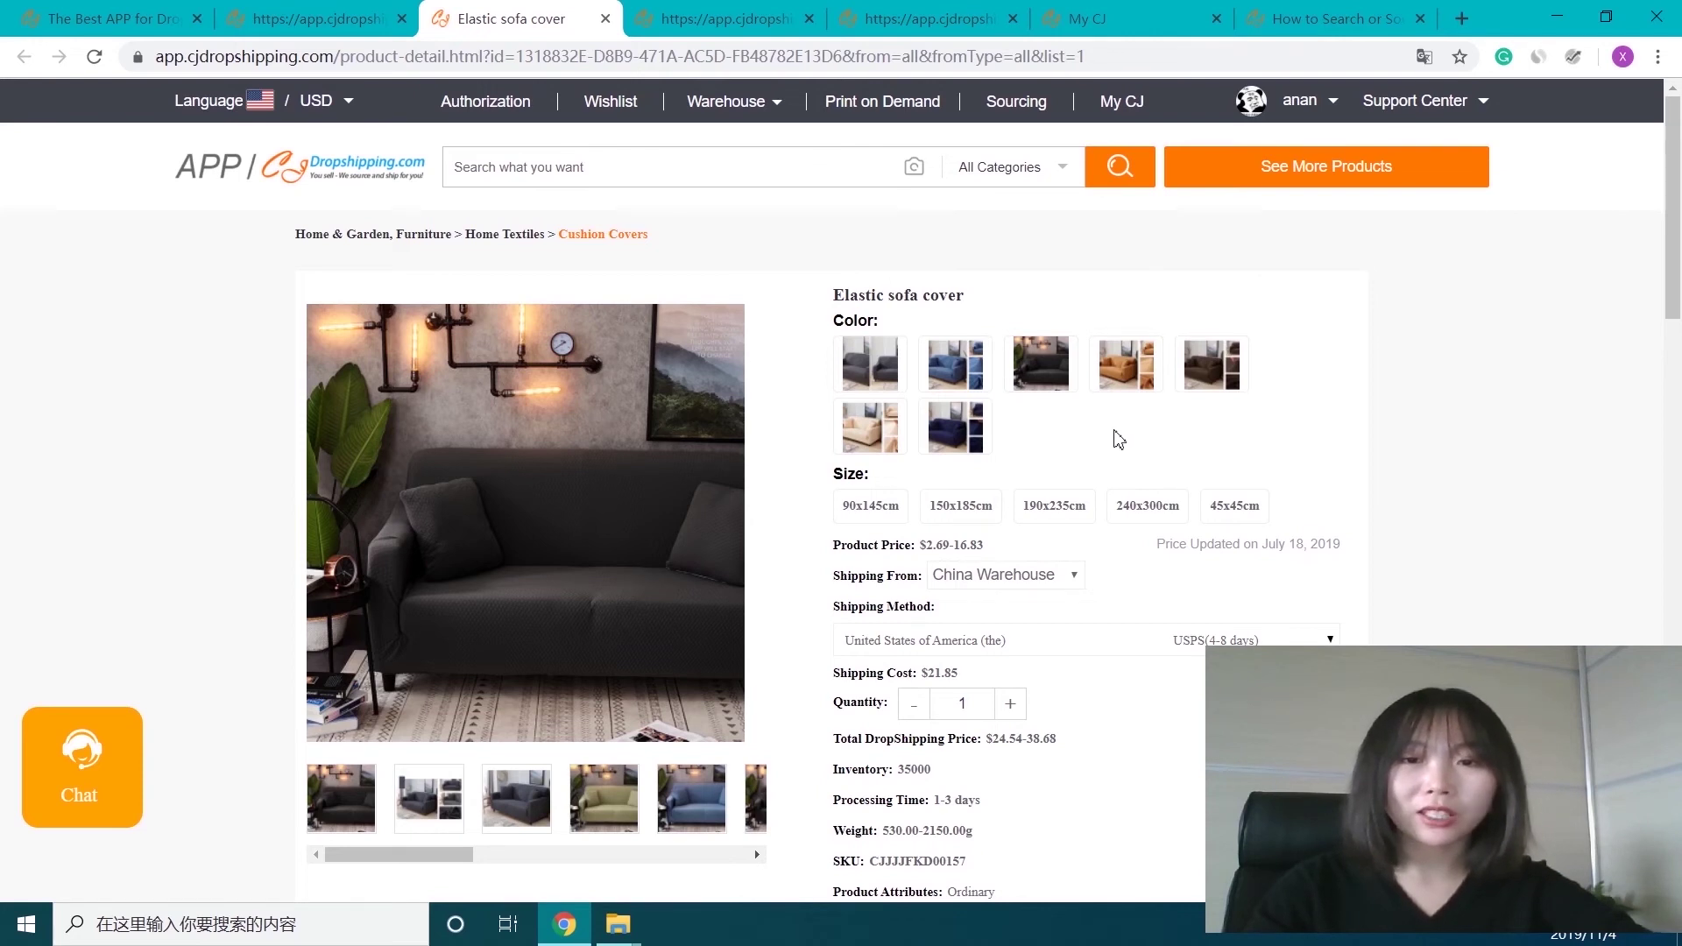
scroll(1119, 439, down, 1)
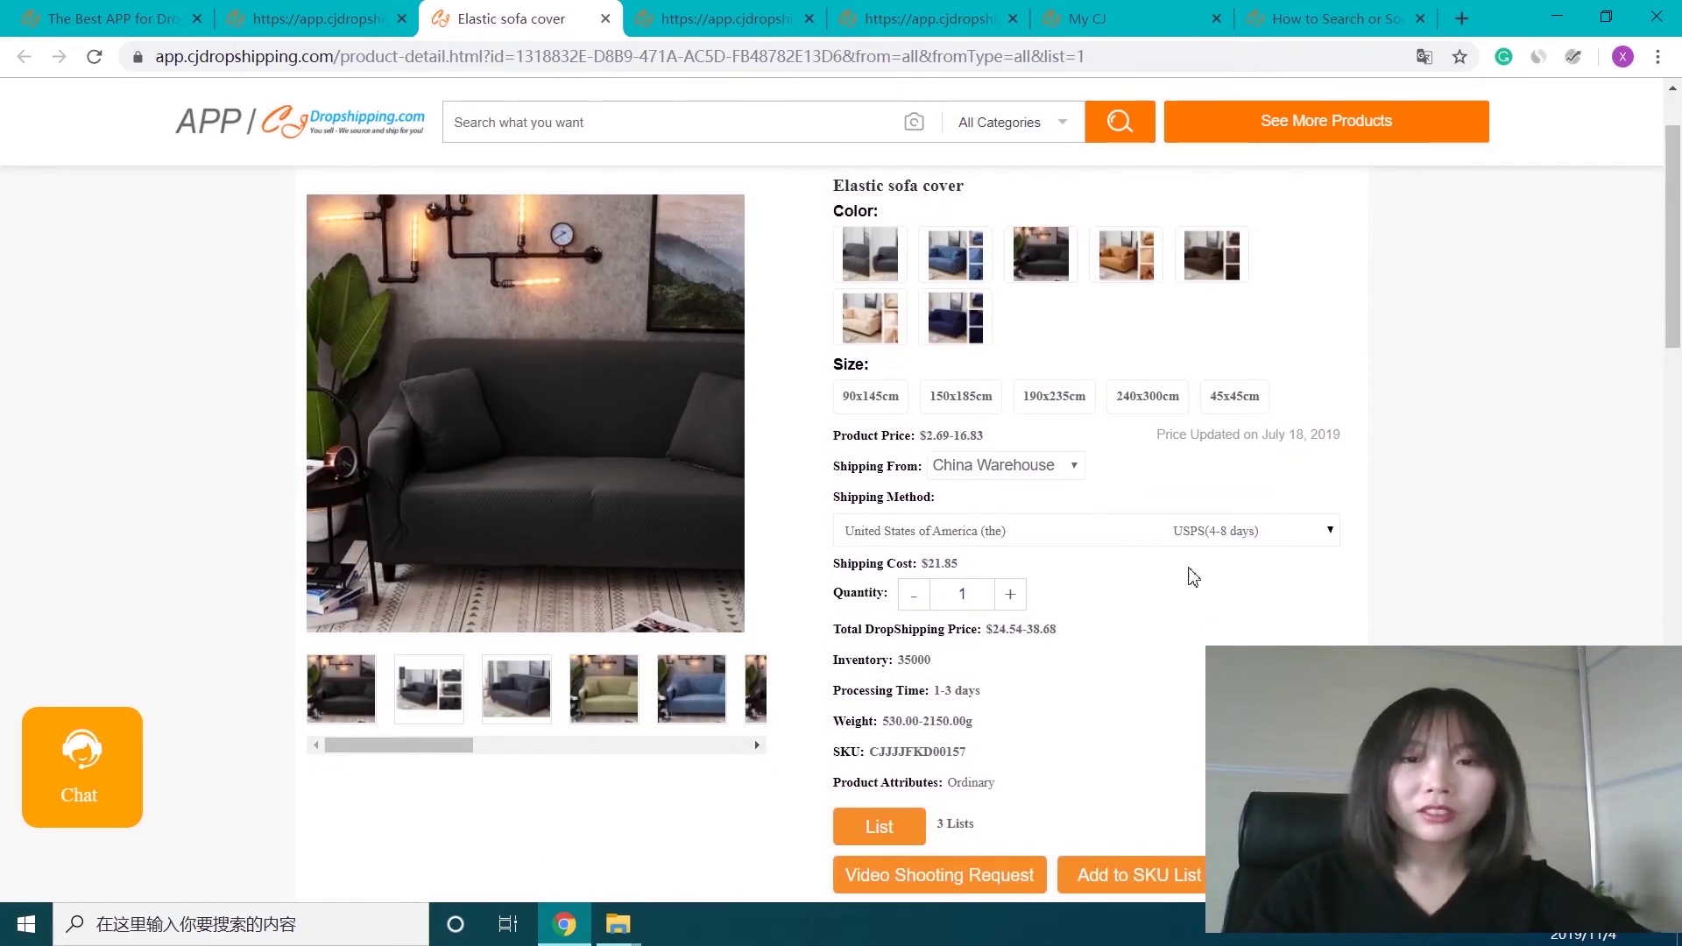
scroll(1187, 574, down, 1)
scroll(1181, 581, up, 2)
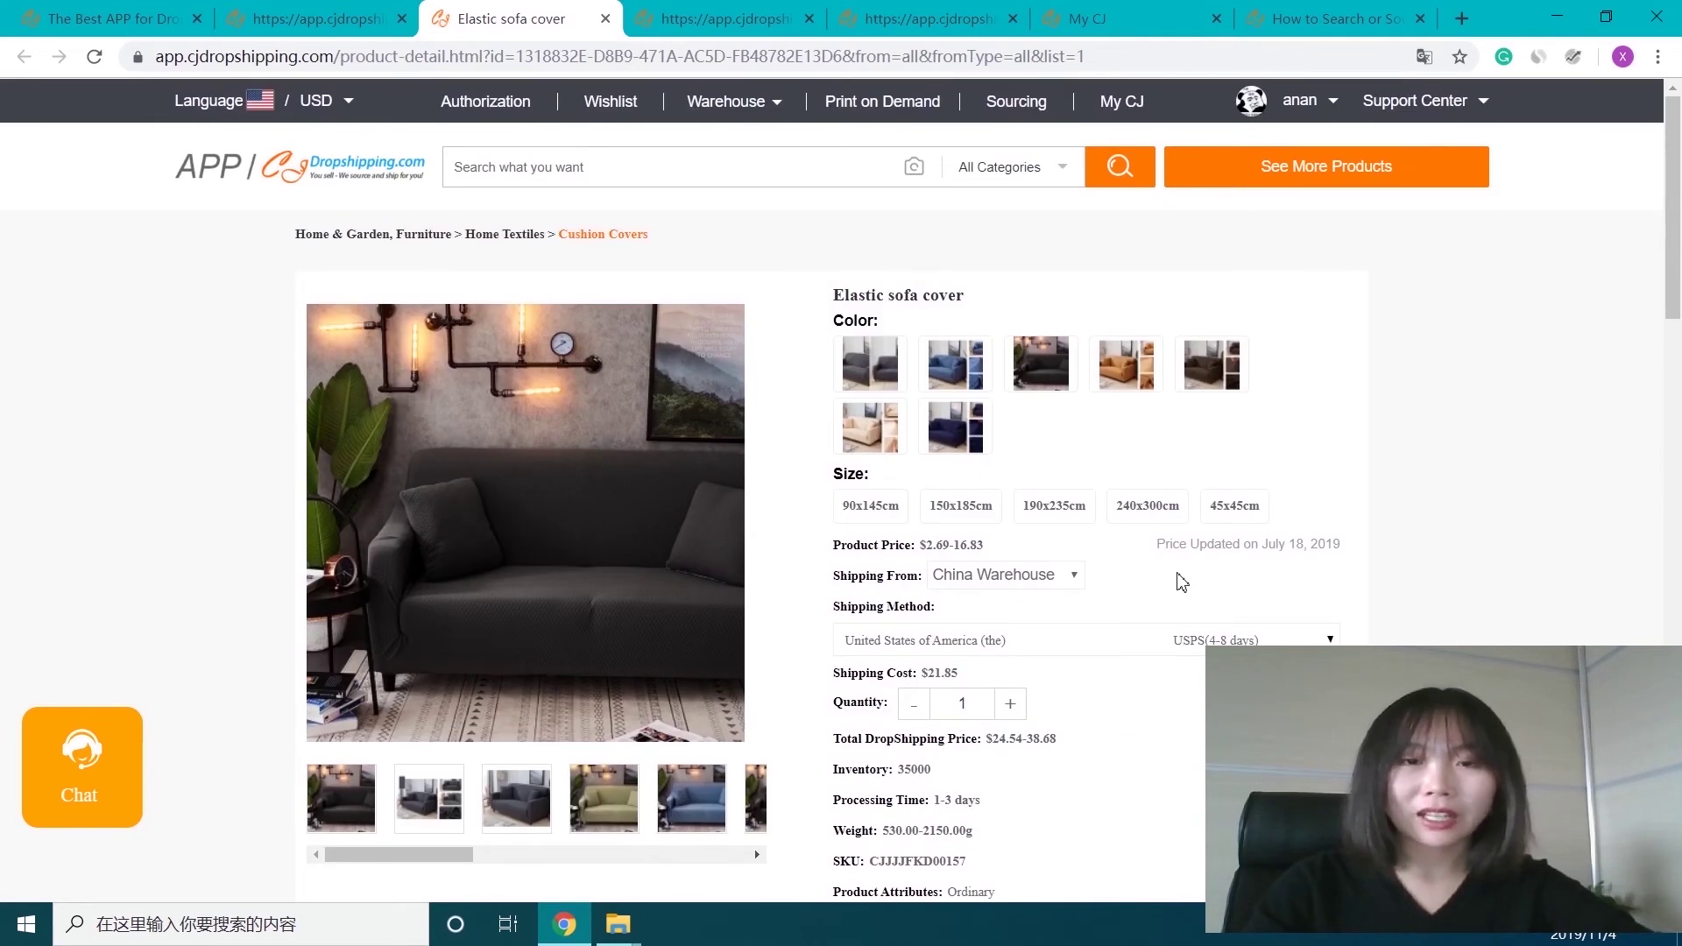
scroll(1182, 582, down, 3)
click(876, 611)
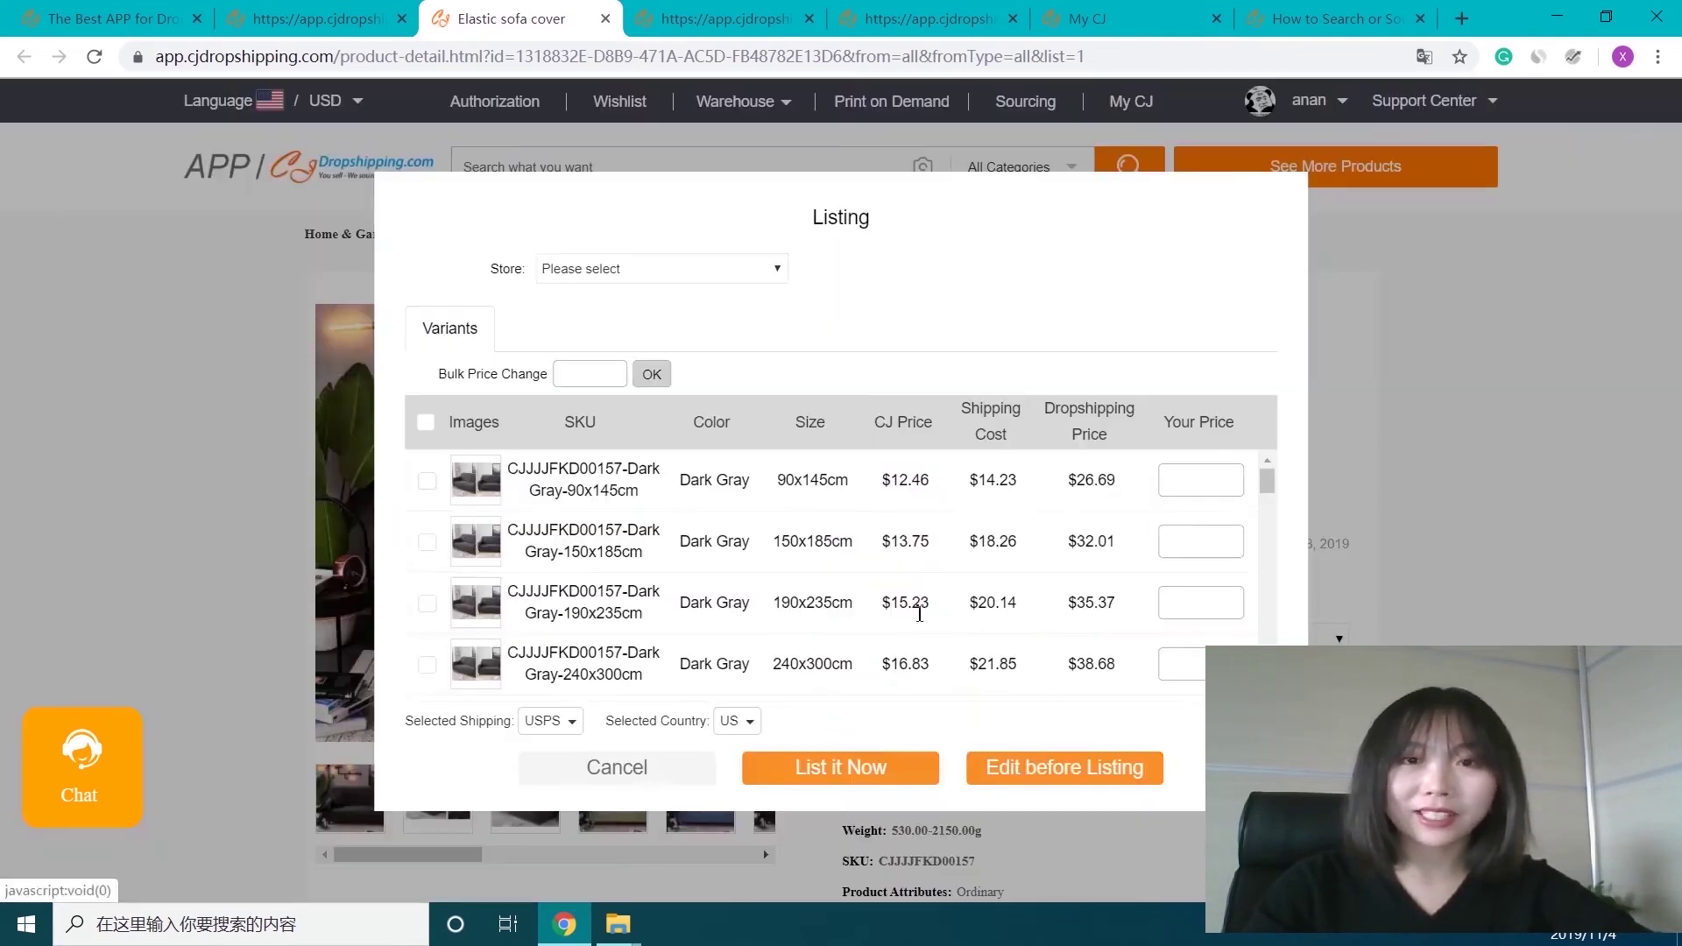
Step: List to the cwmshoping store under category Home & Garden, Furniture
click(731, 274)
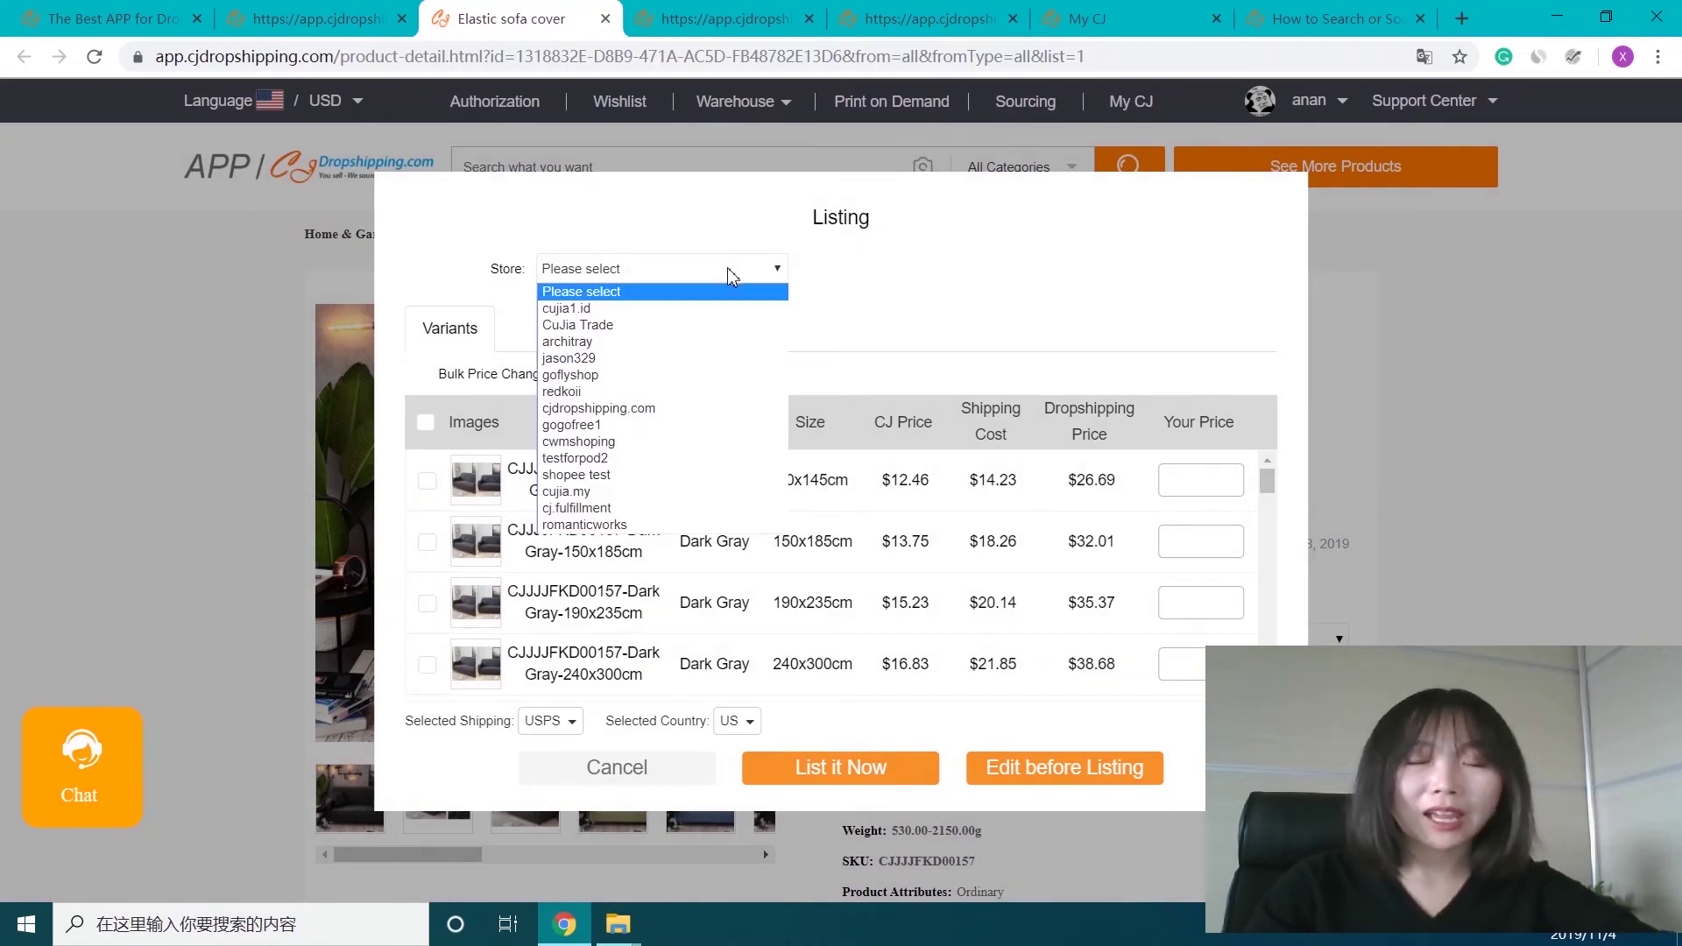
click(622, 442)
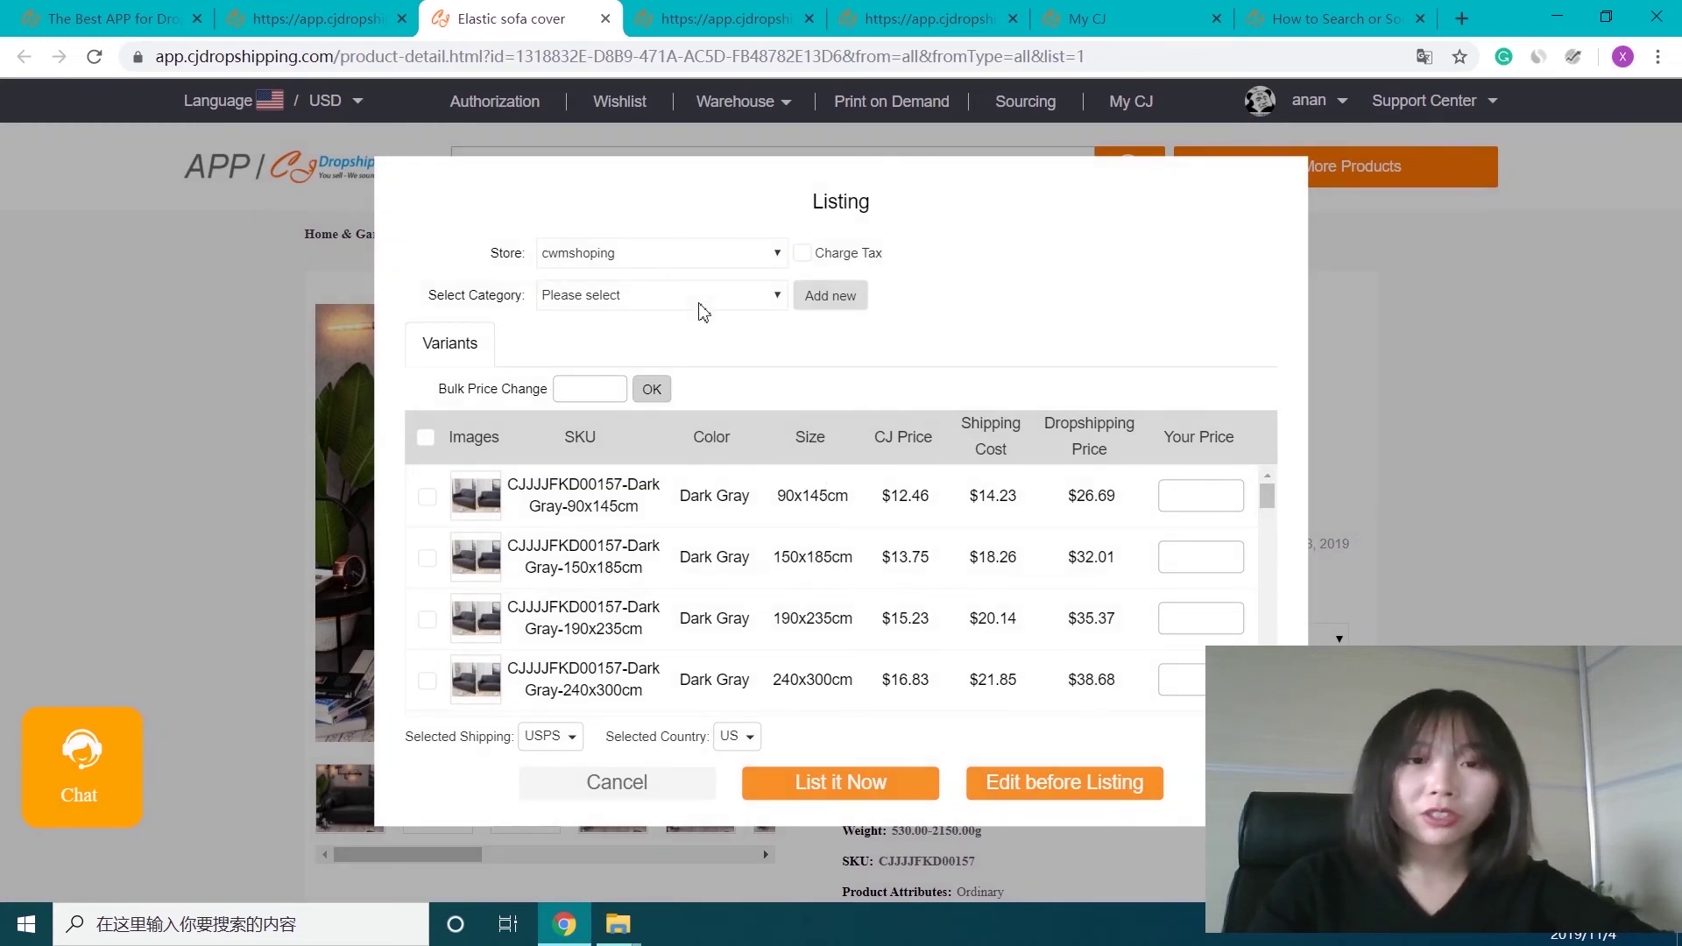
click(700, 305)
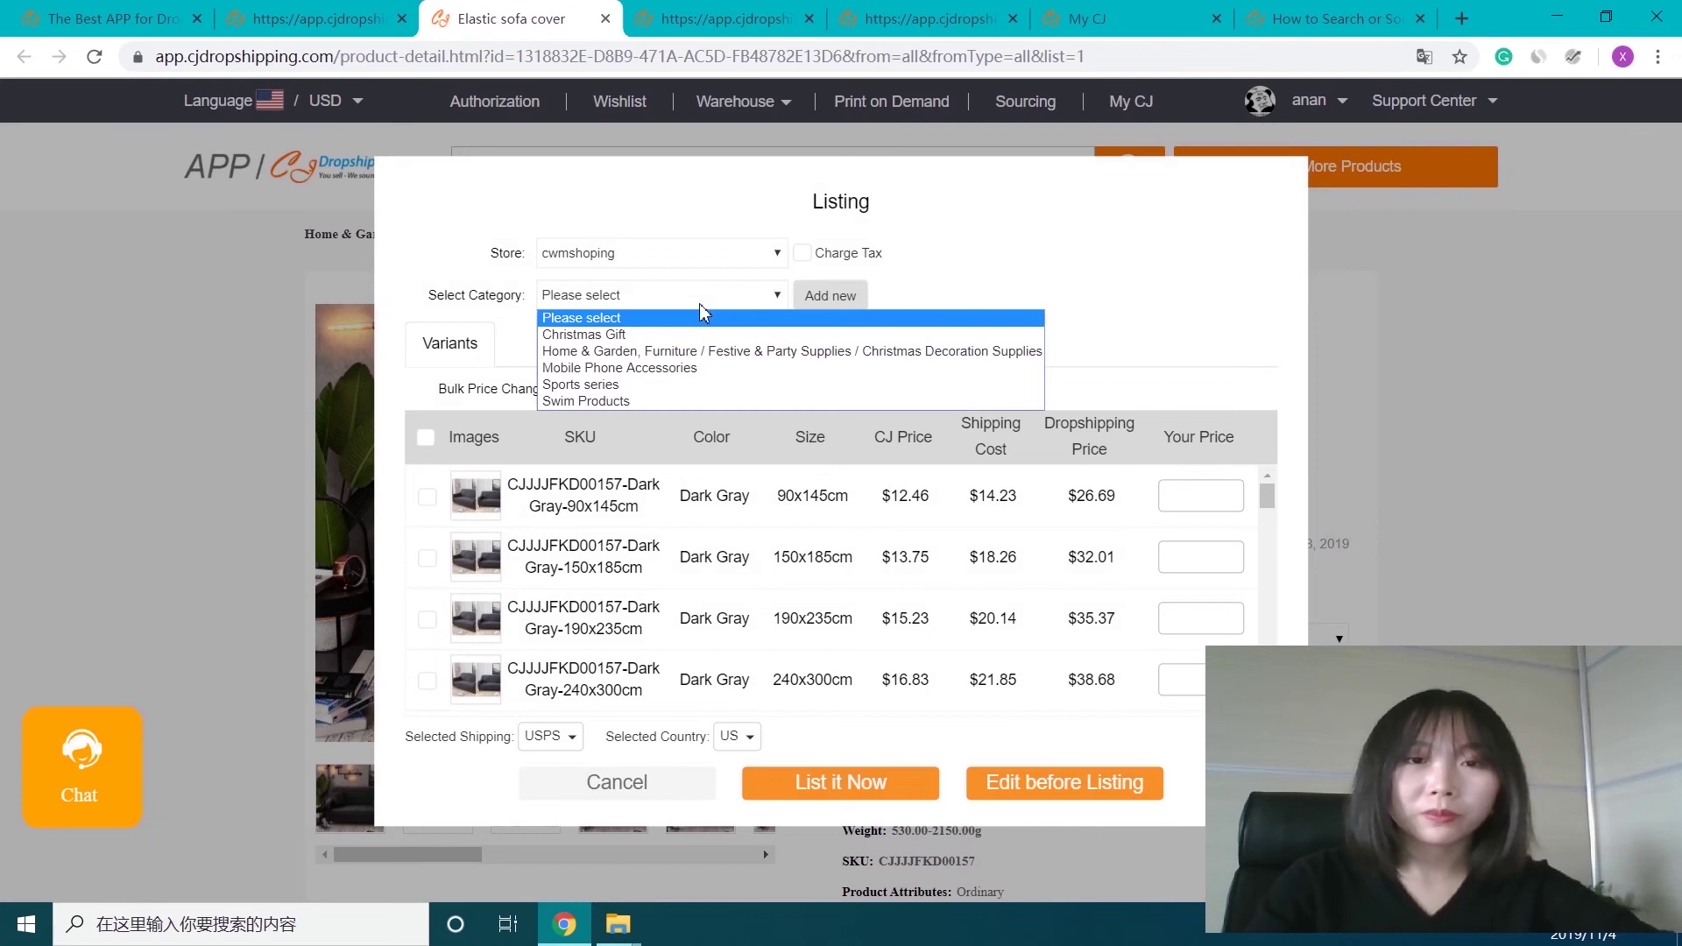
click(644, 355)
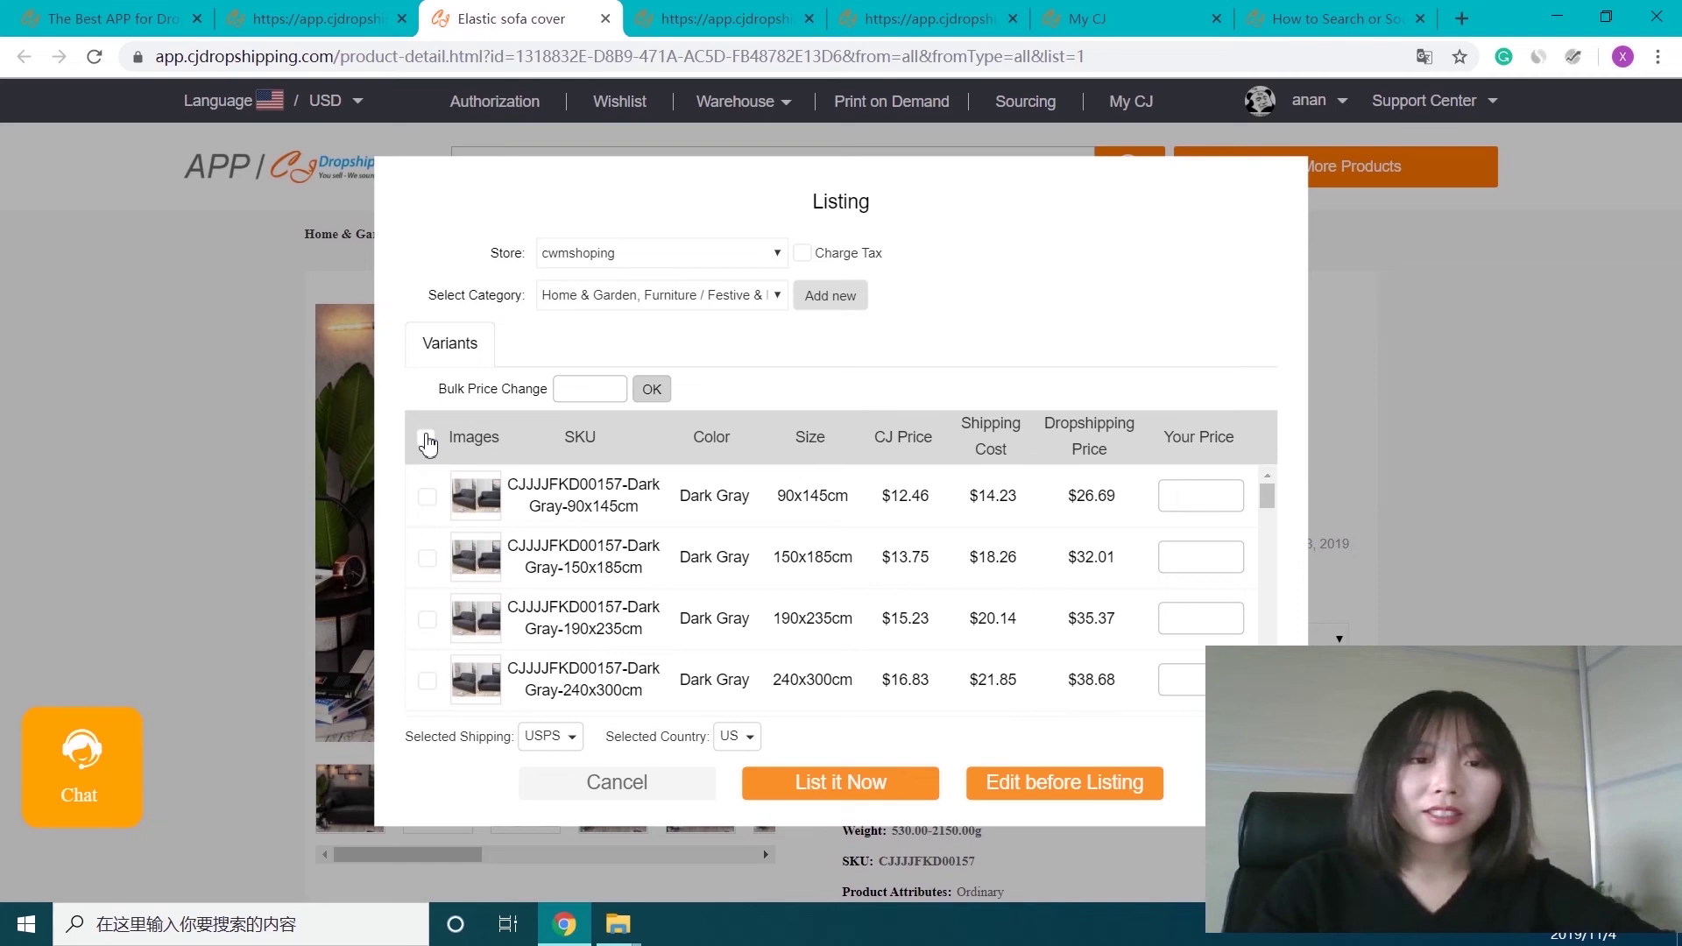
Step: Select all variants, bulk-set their price to 42, list them, and dismiss the failure message
click(426, 439)
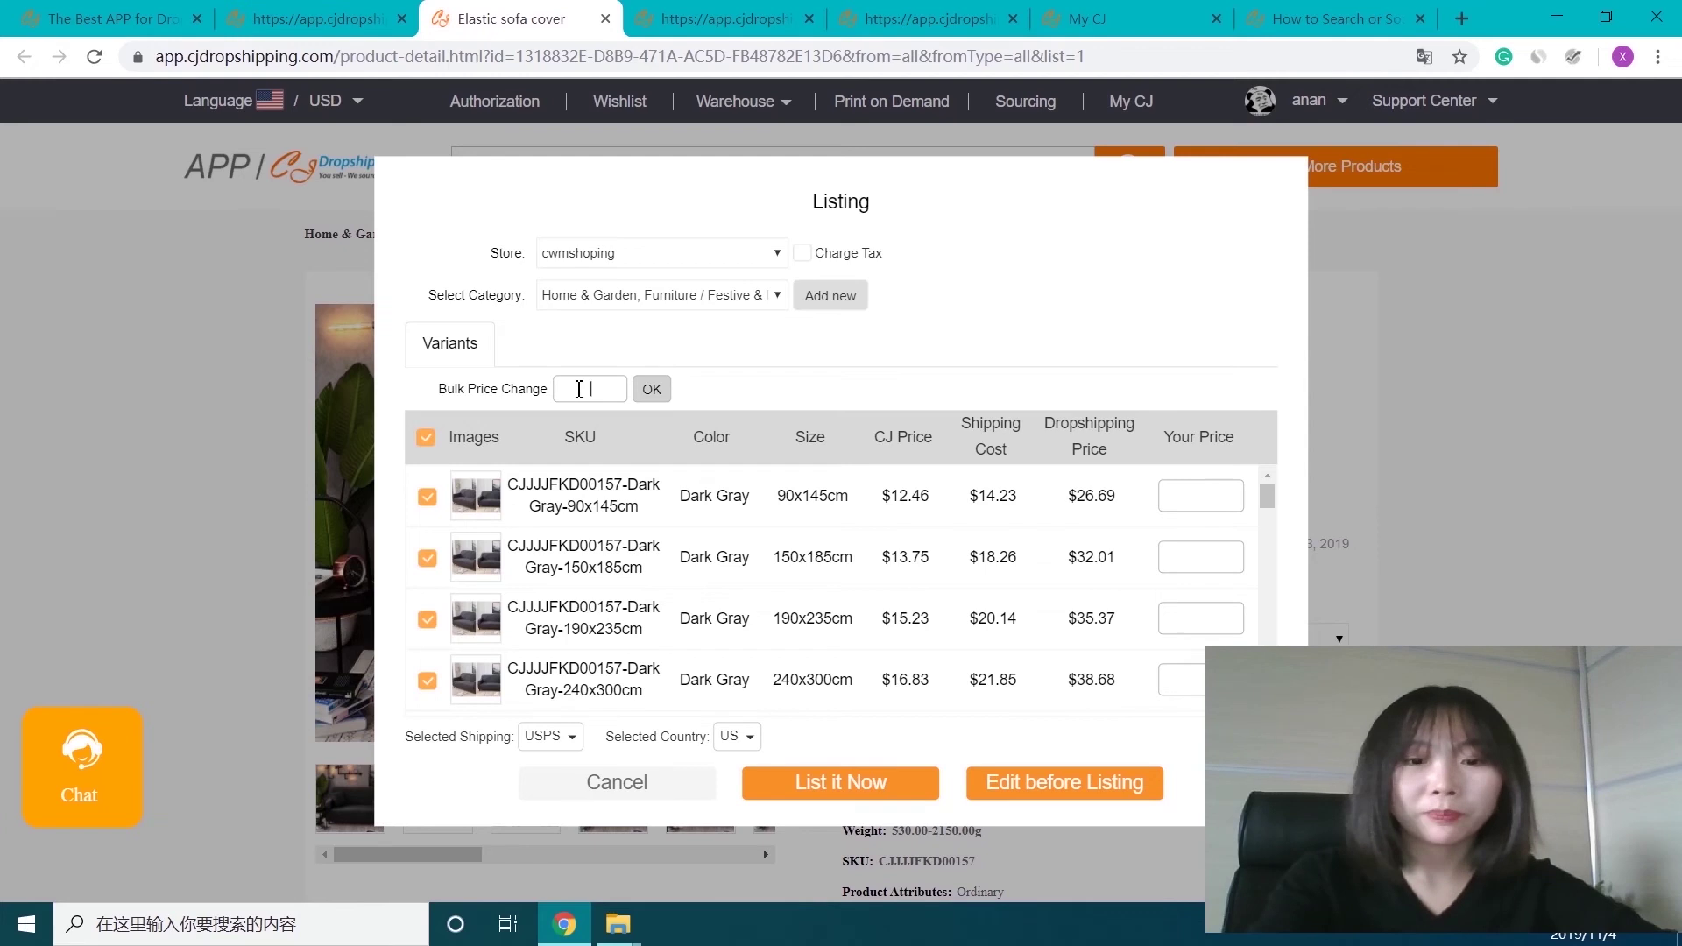
click(578, 389)
text(42)
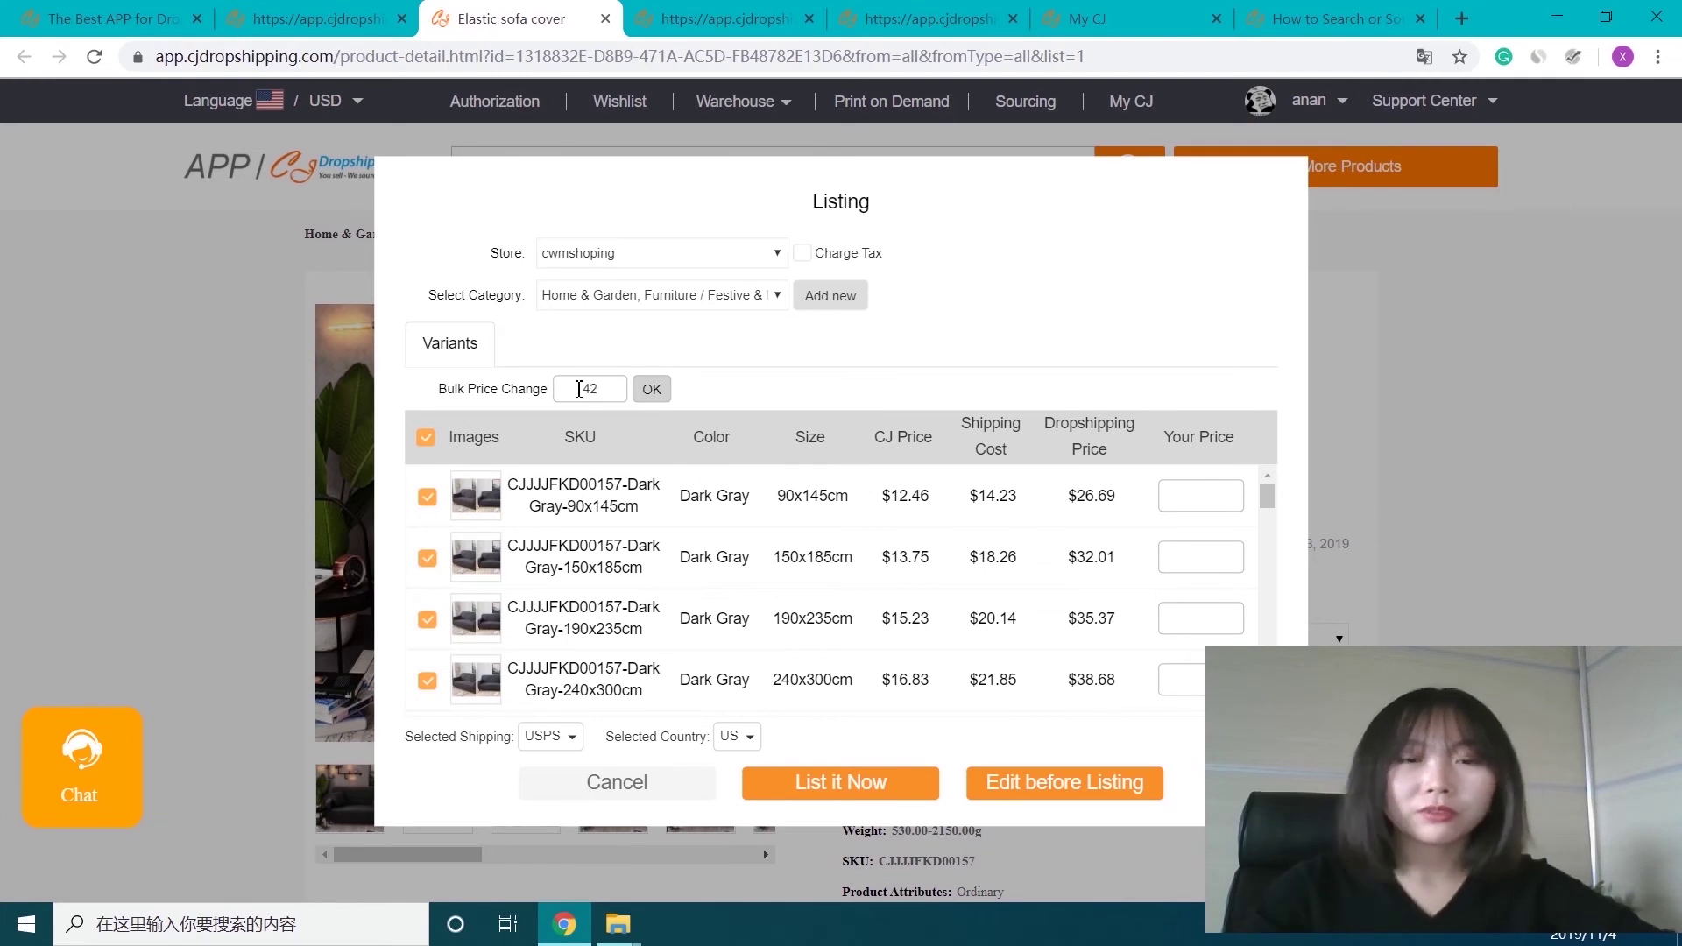
click(652, 389)
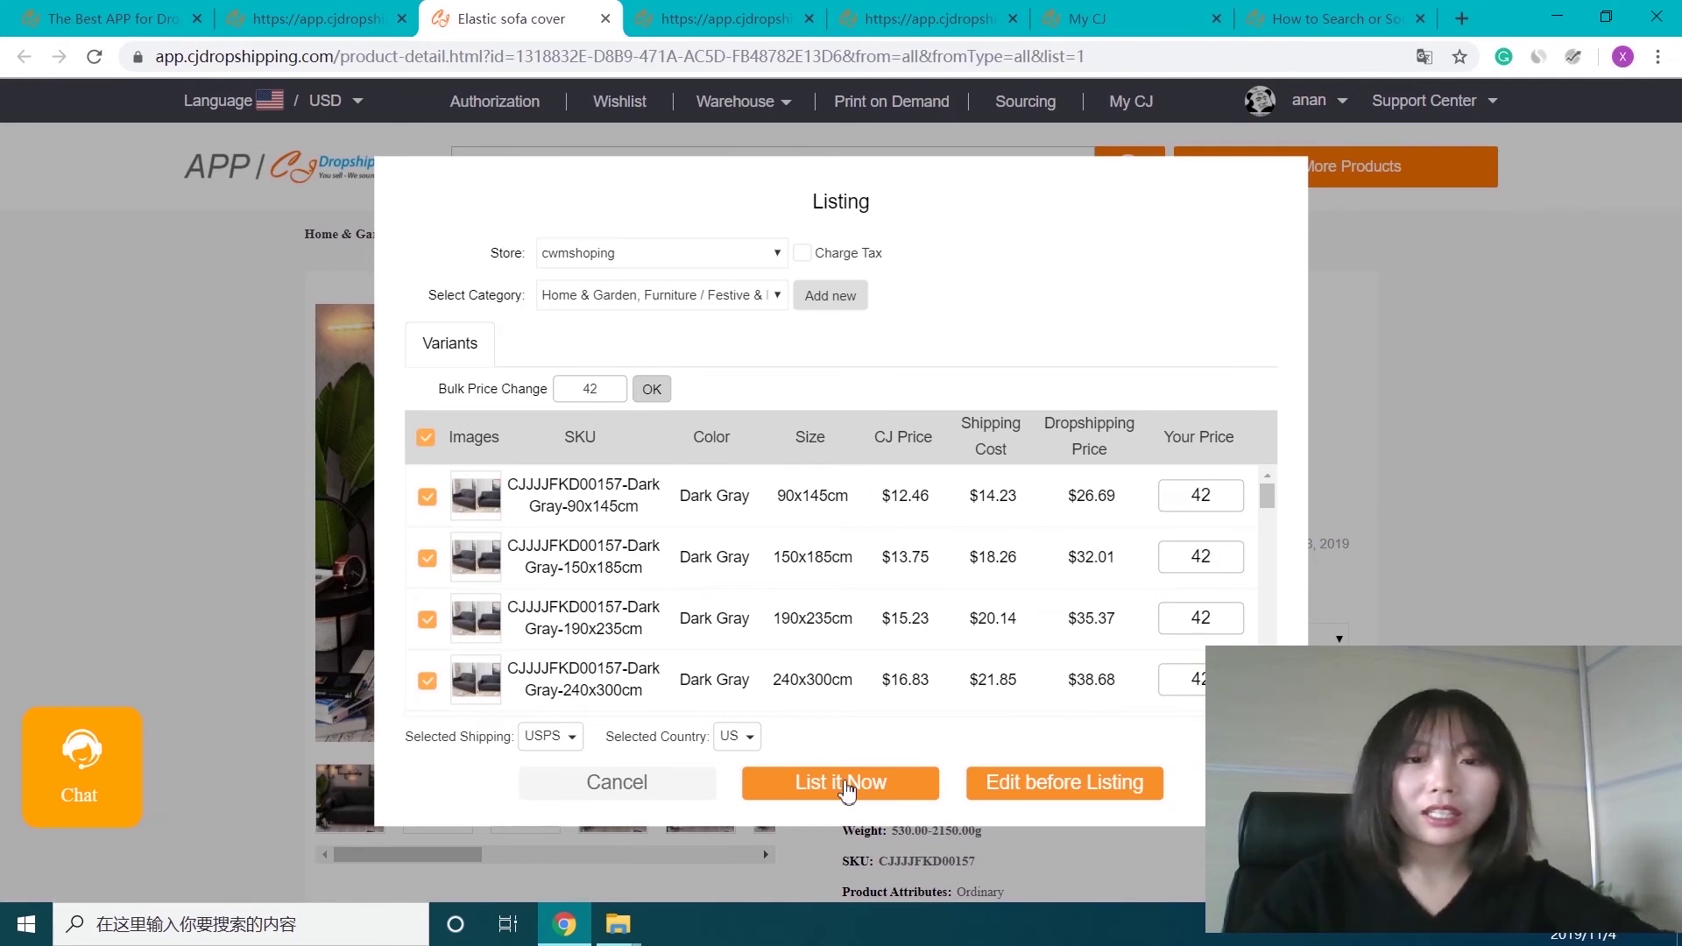
click(847, 788)
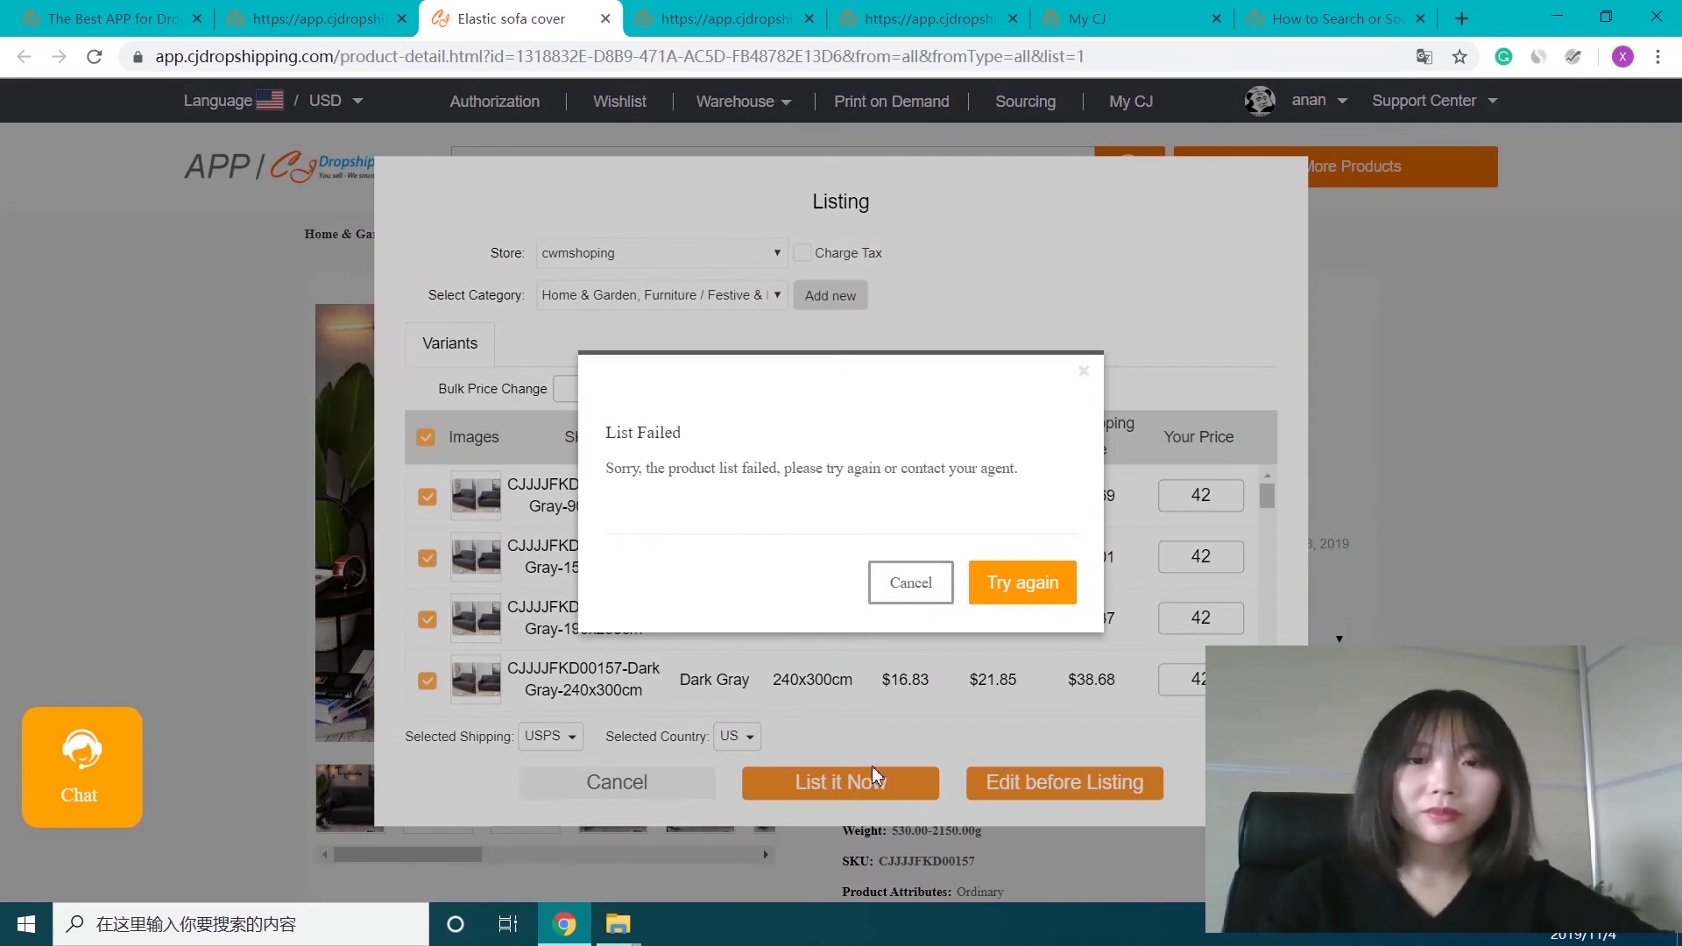
click(908, 582)
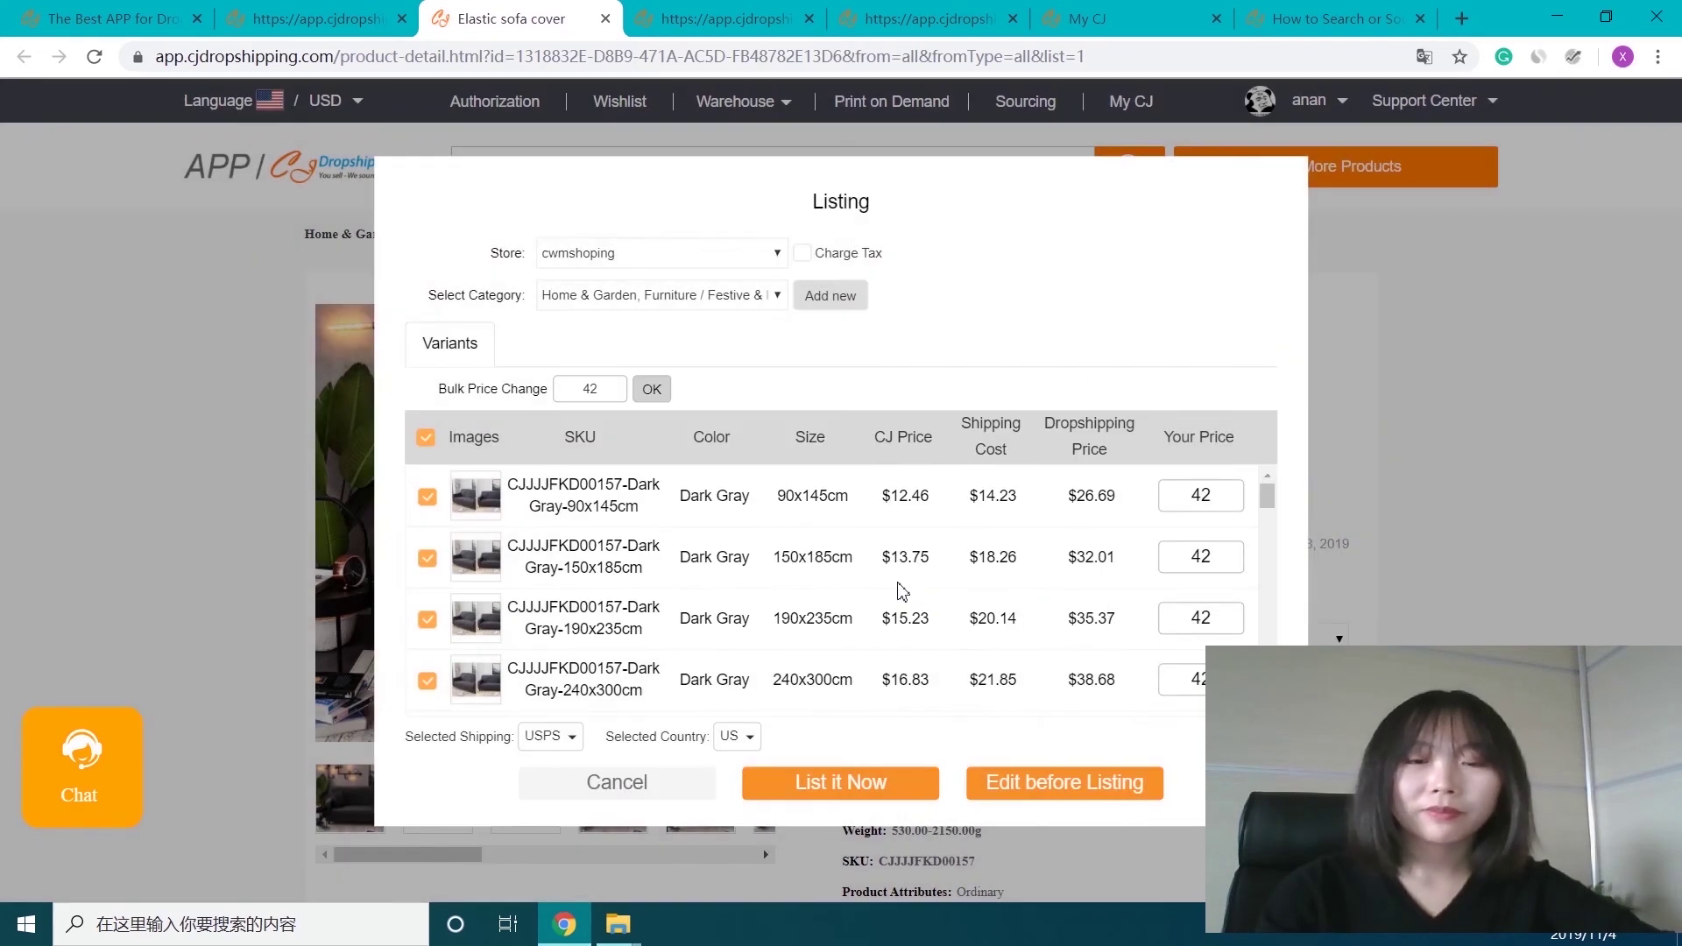
Step: Close the listing form and open the Sourcing request list in My CJ
click(634, 794)
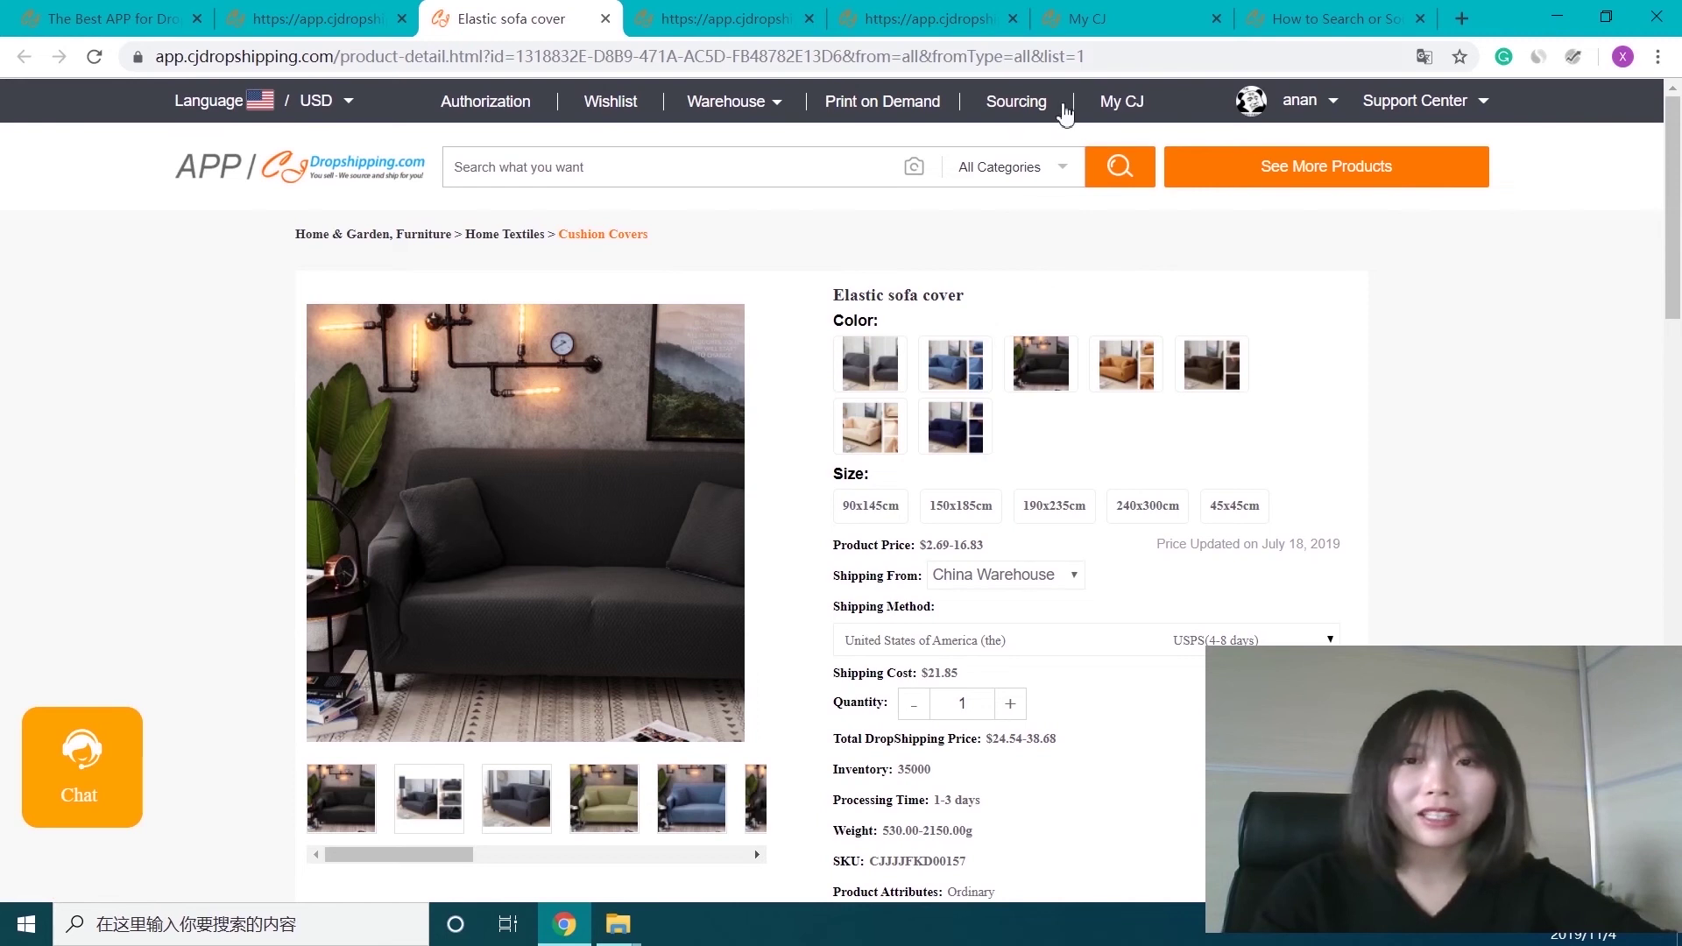
click(1125, 107)
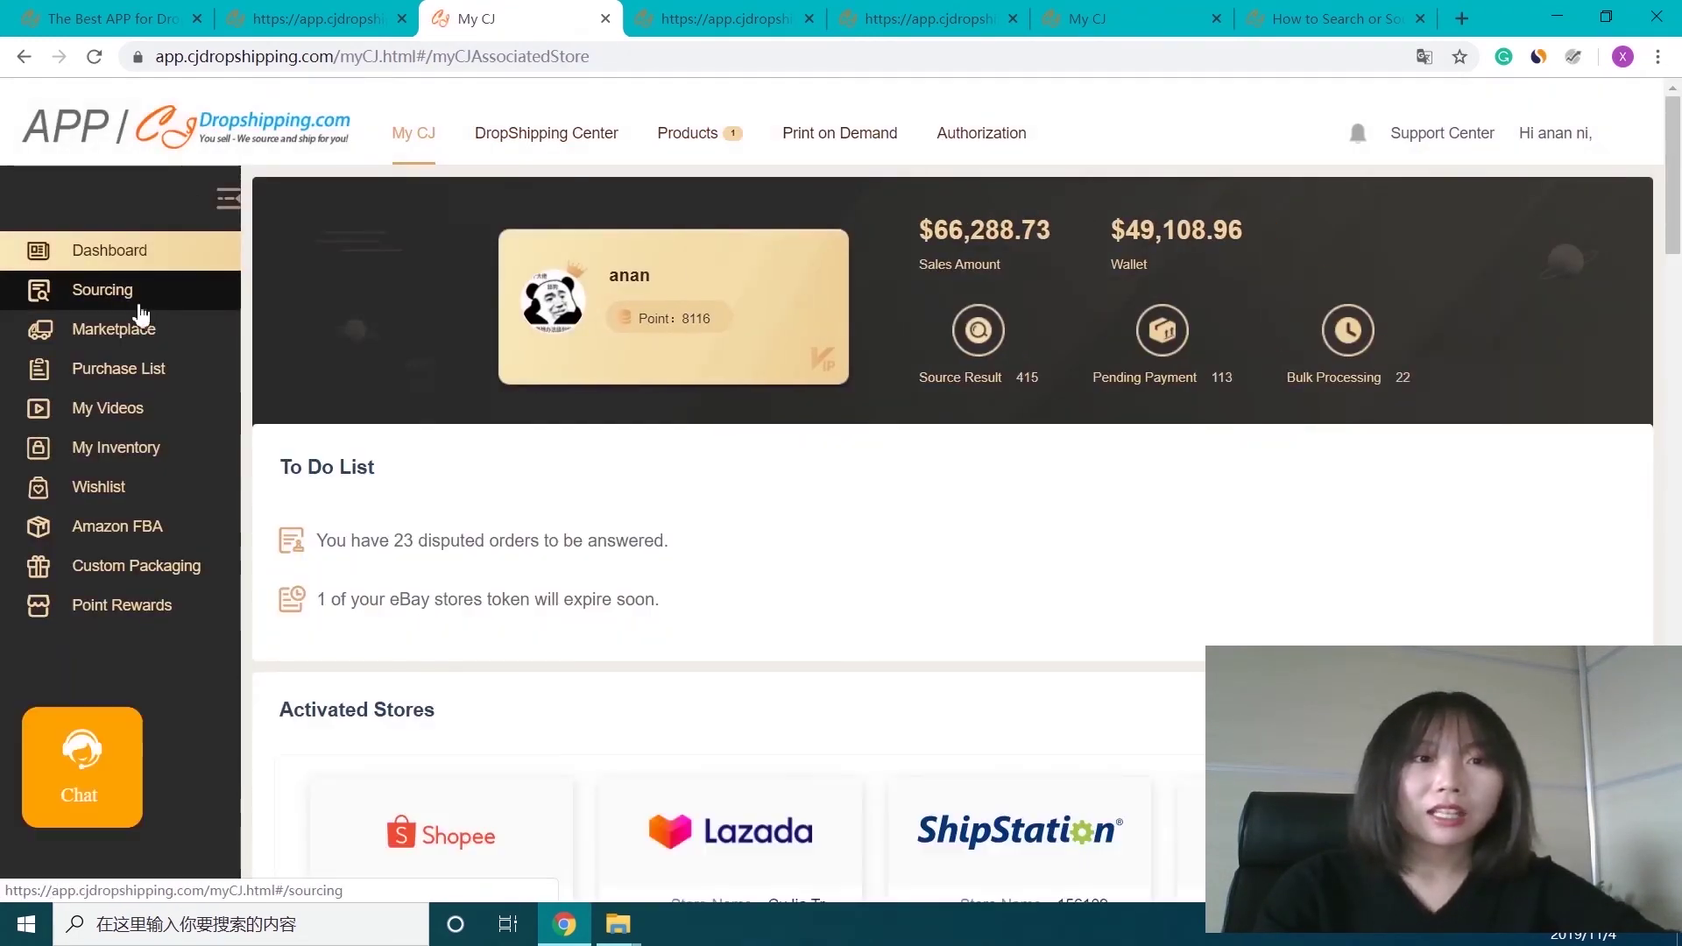
click(139, 297)
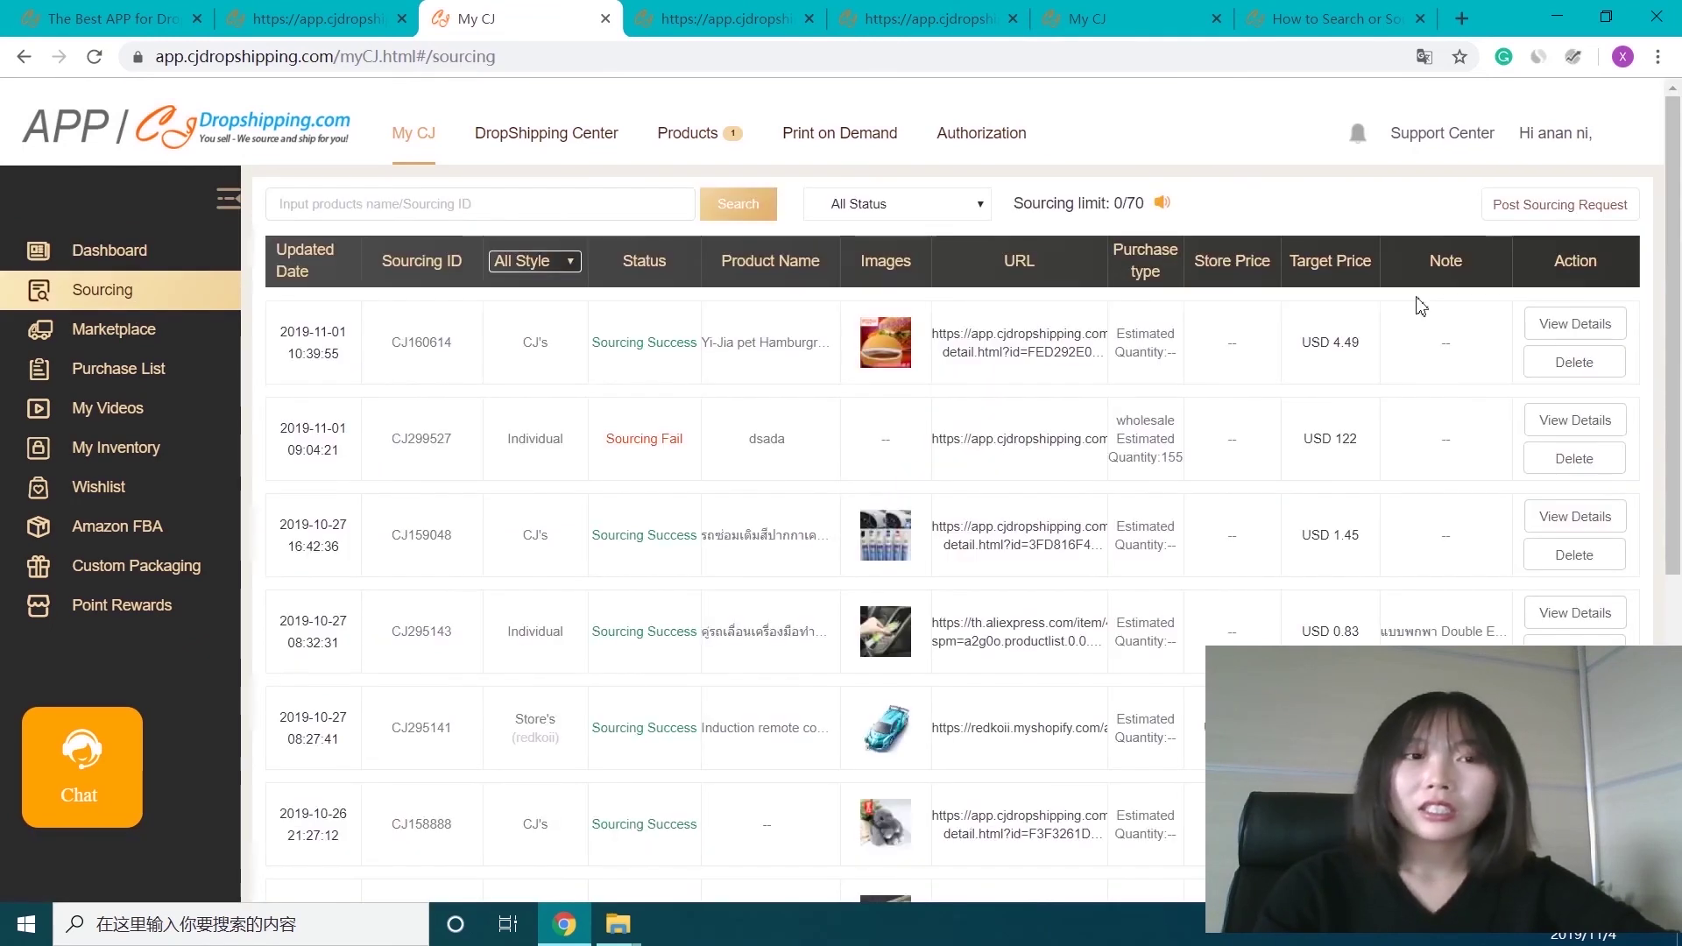
Step: Post an Individual Product sourcing request and pick the green tent image QQ图片20191104114258.png
click(1543, 221)
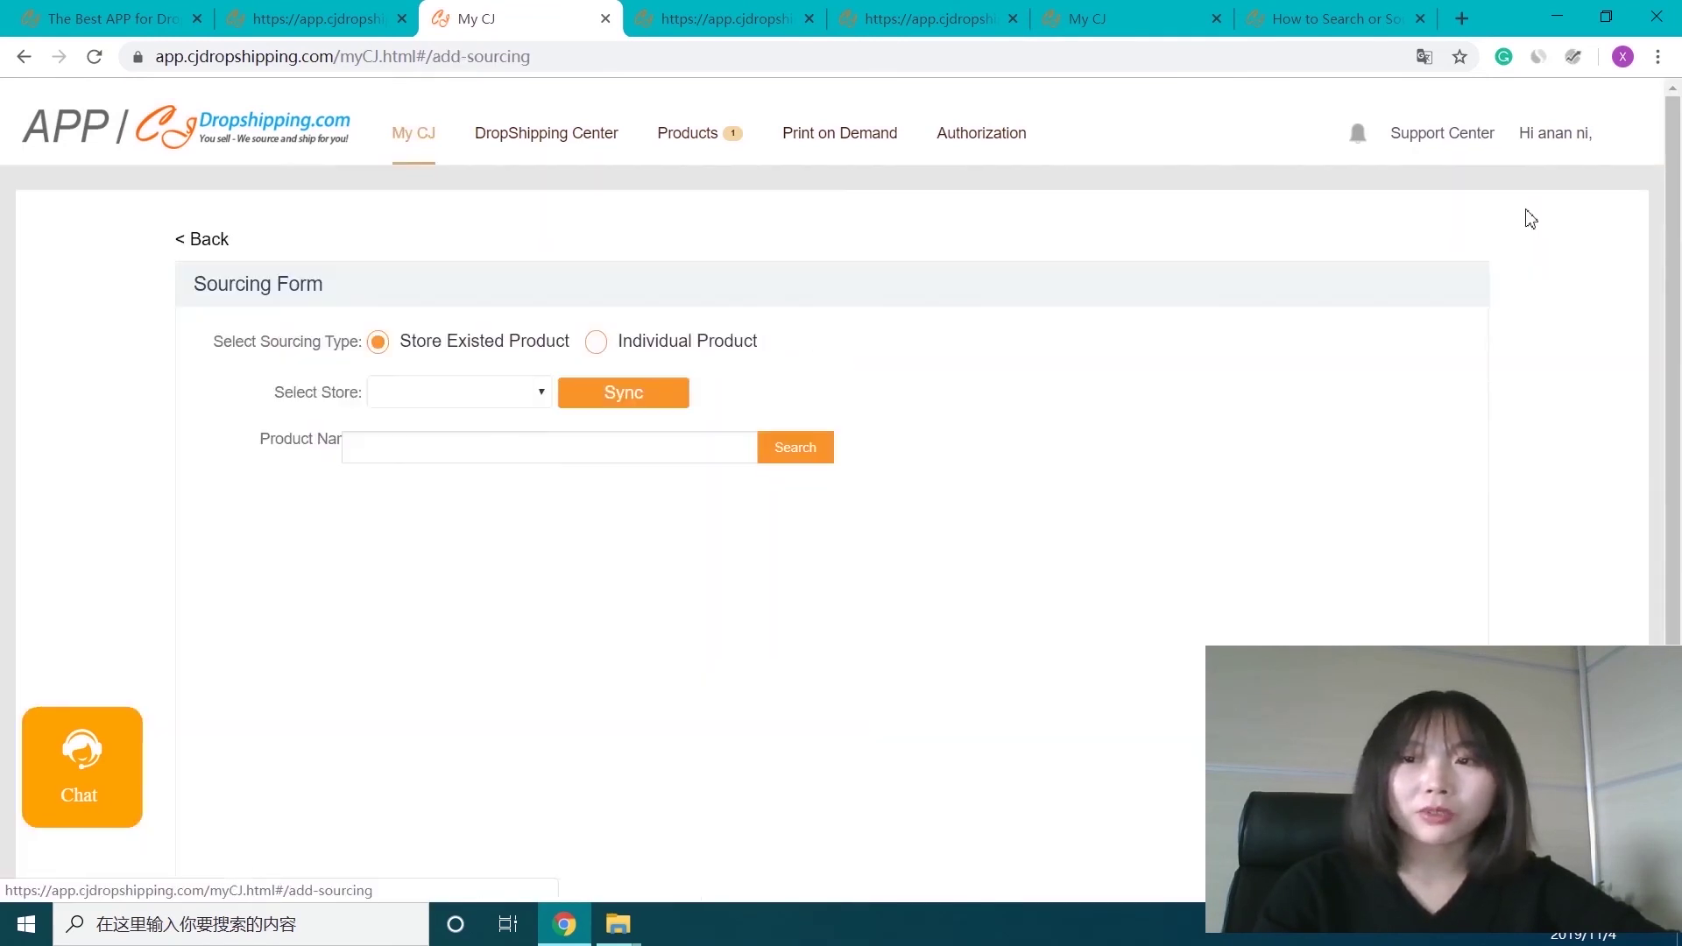
click(597, 343)
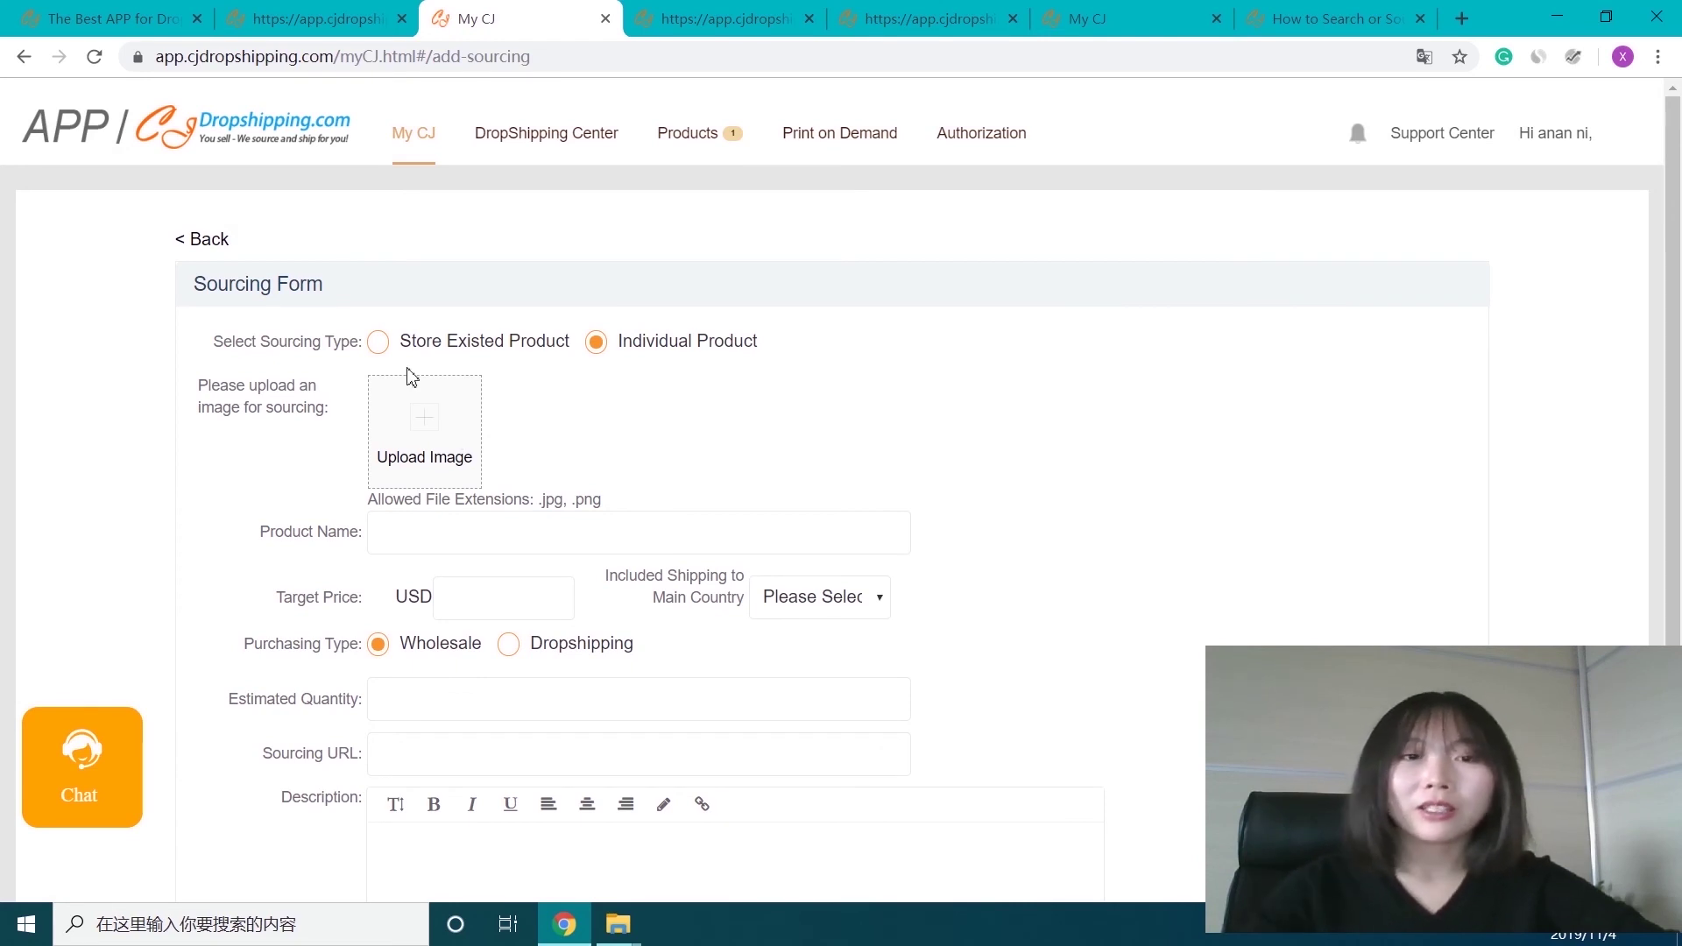
click(451, 429)
click(615, 359)
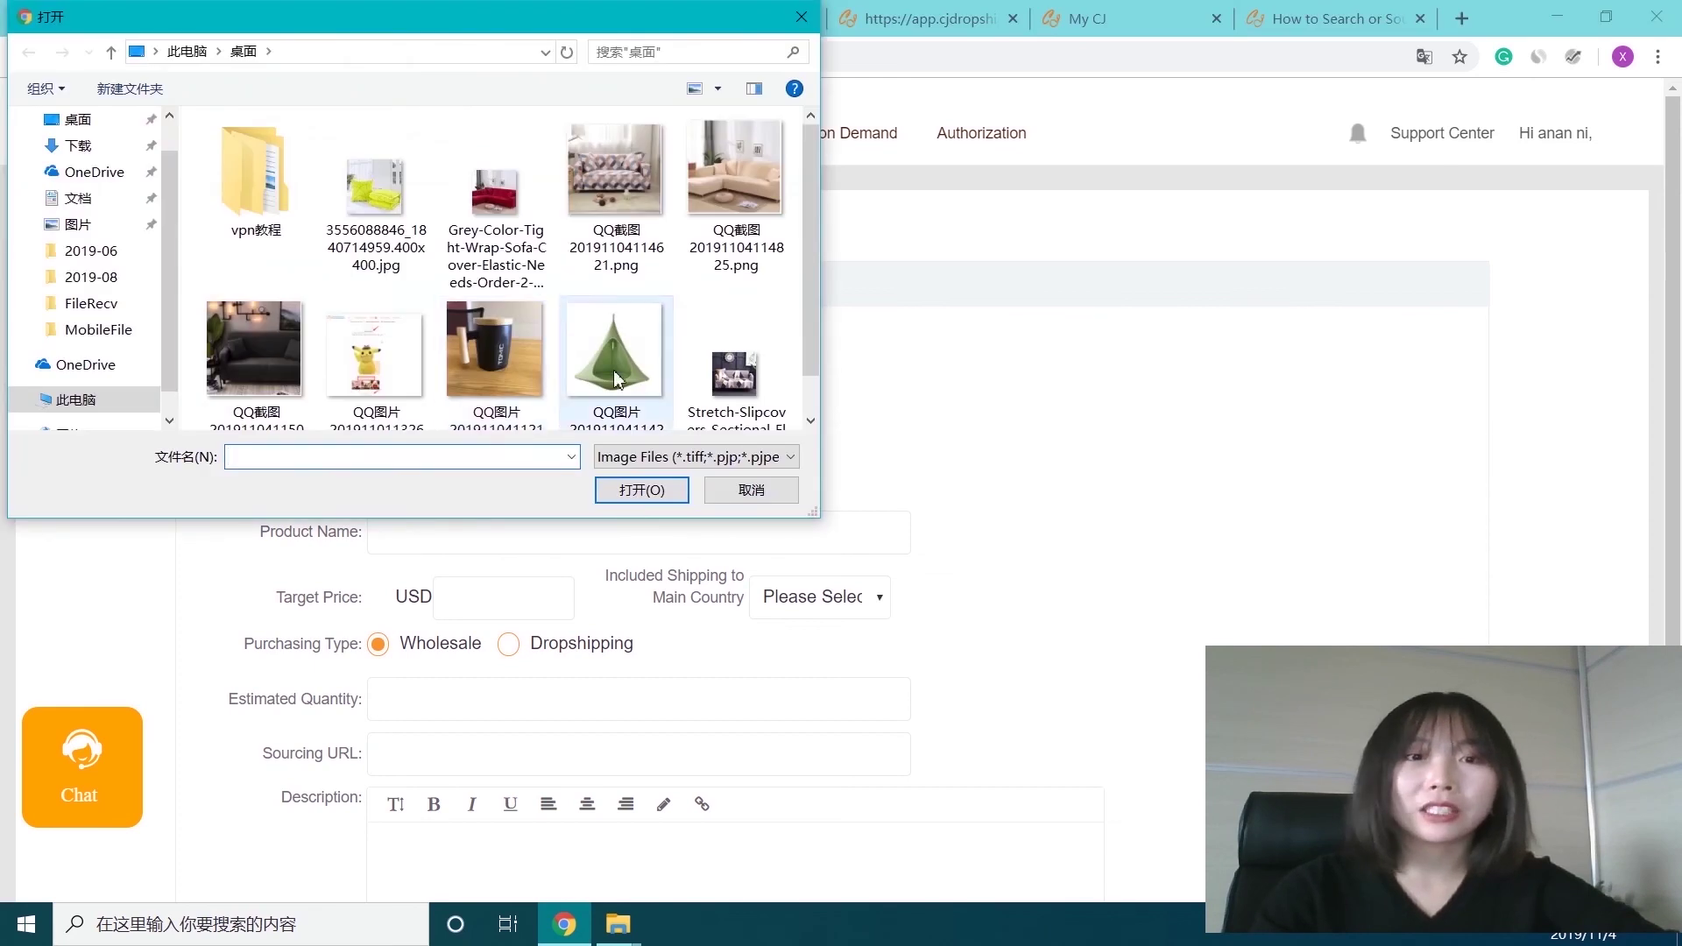
Step: Upload the tent image, name the product 'outdoors tent', and set target price 25 USD
click(637, 490)
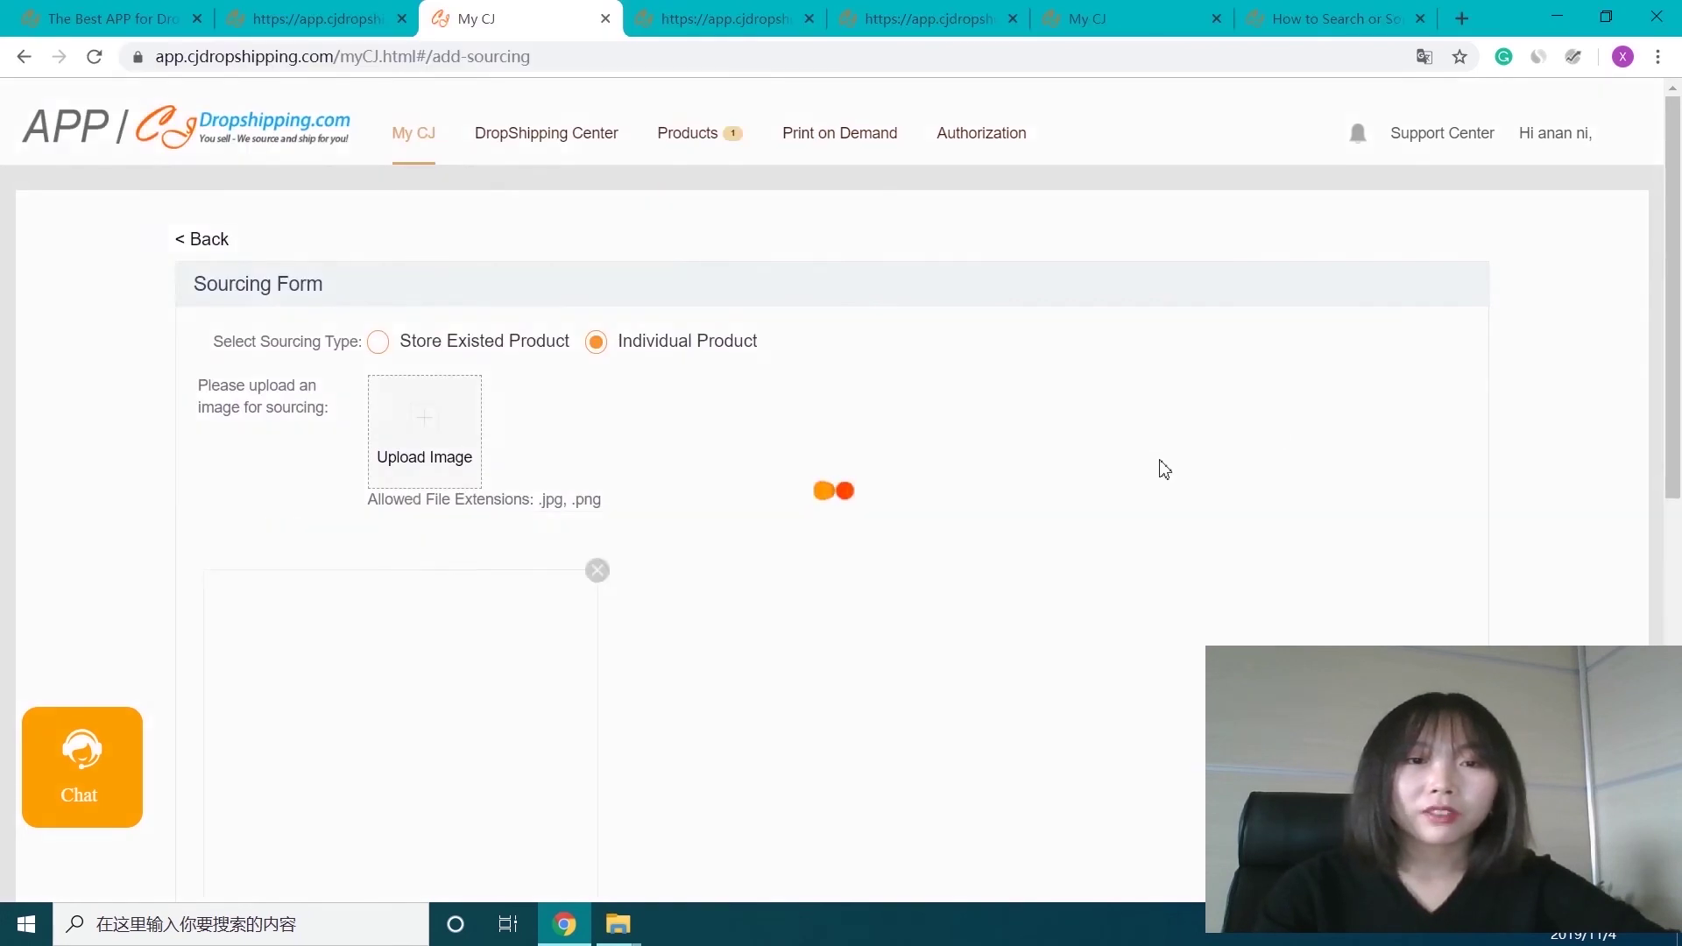
scroll(469, 671, down, 3)
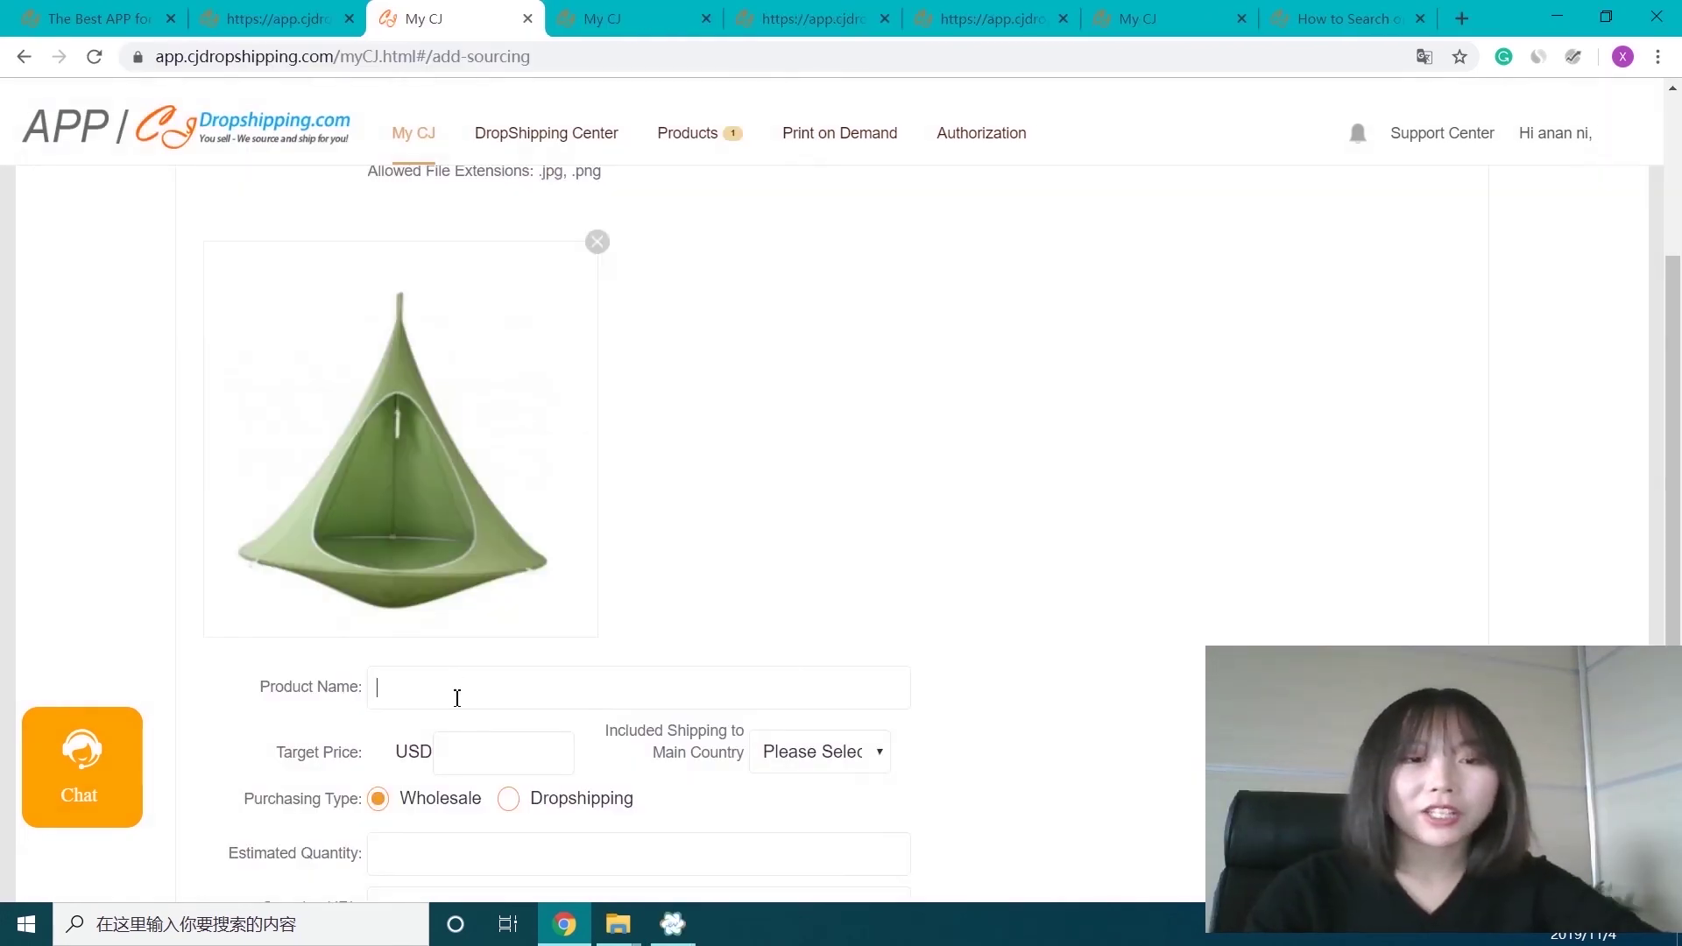
click(457, 698)
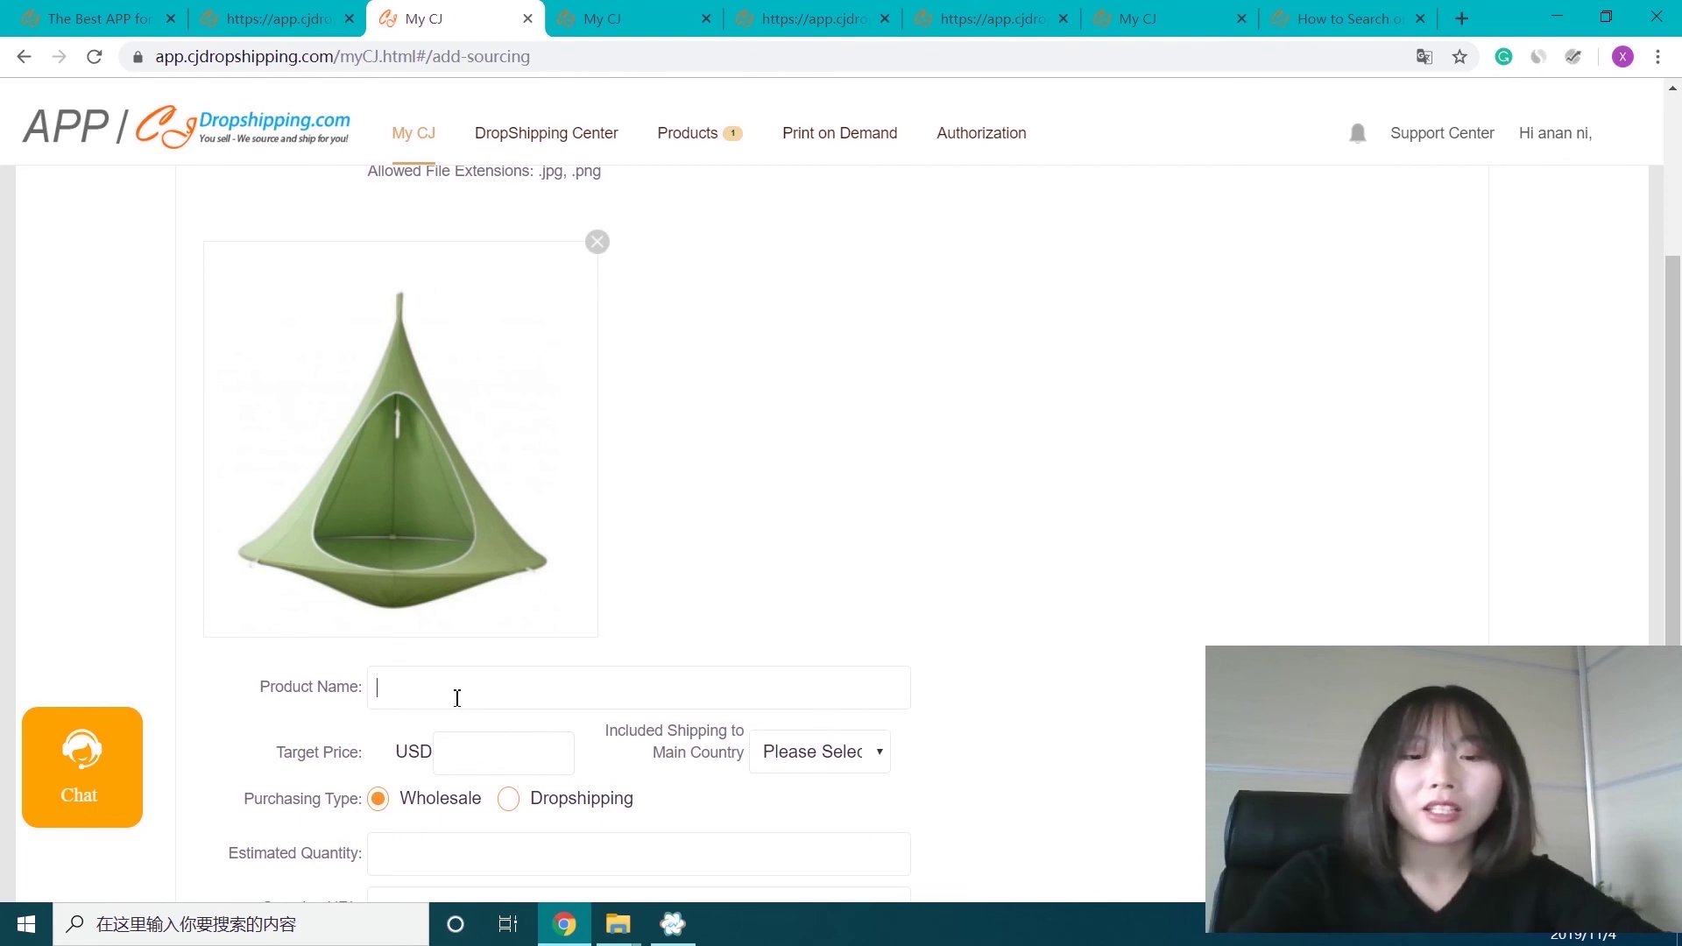
text(outdoor)
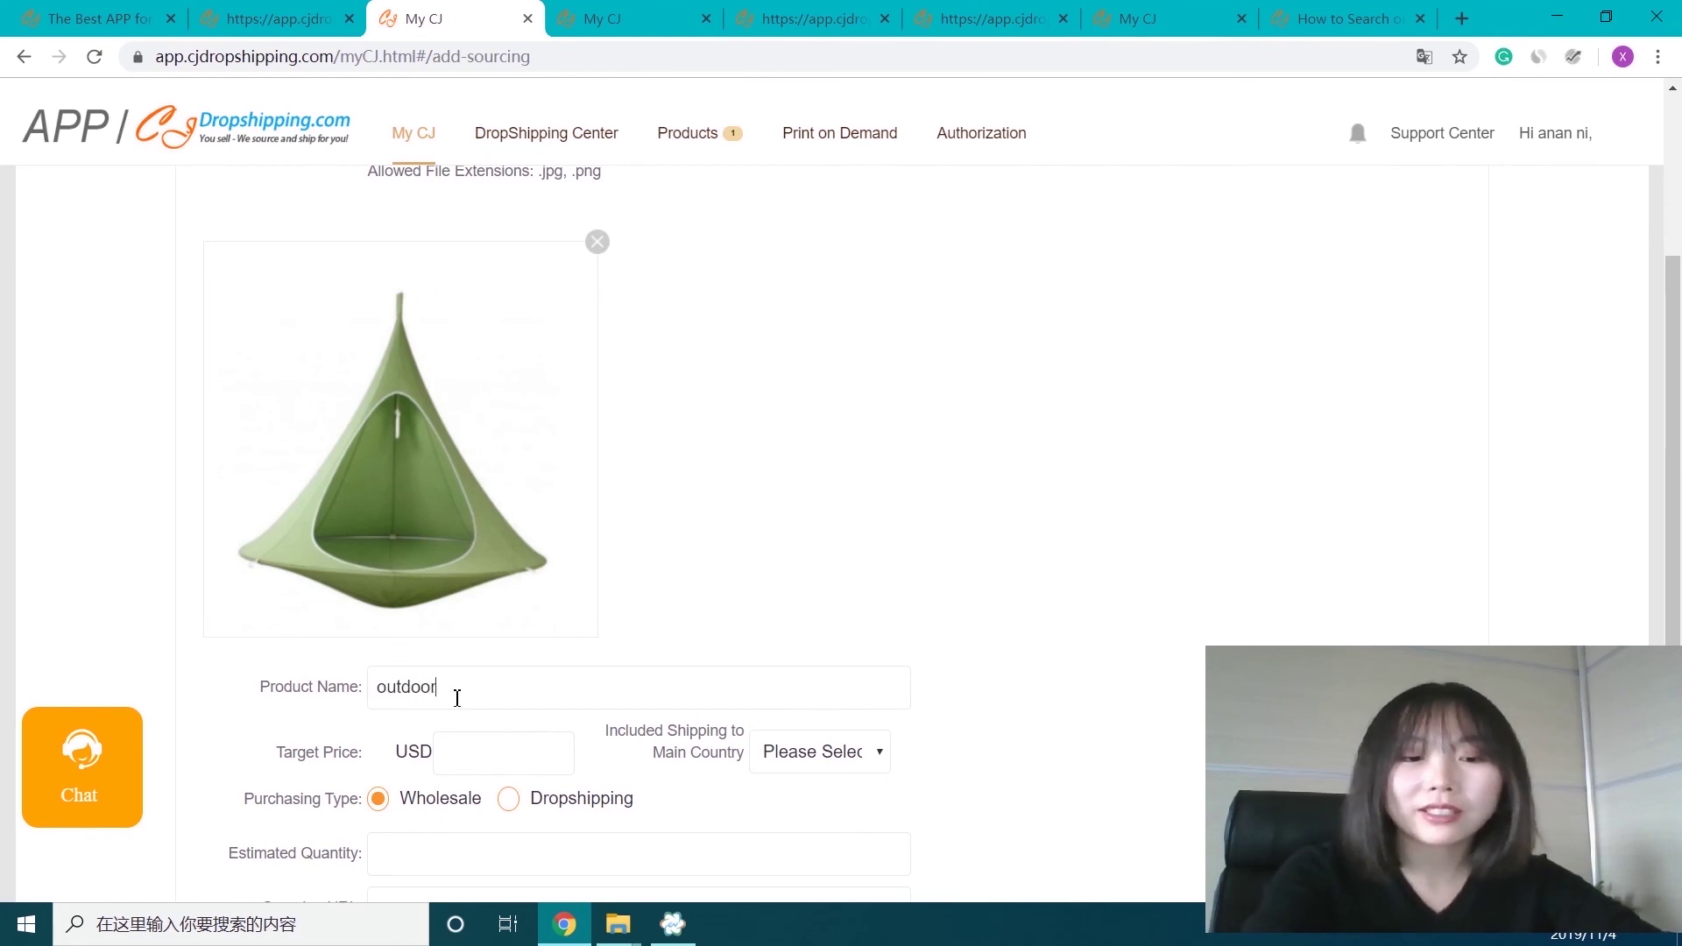
text(s te)
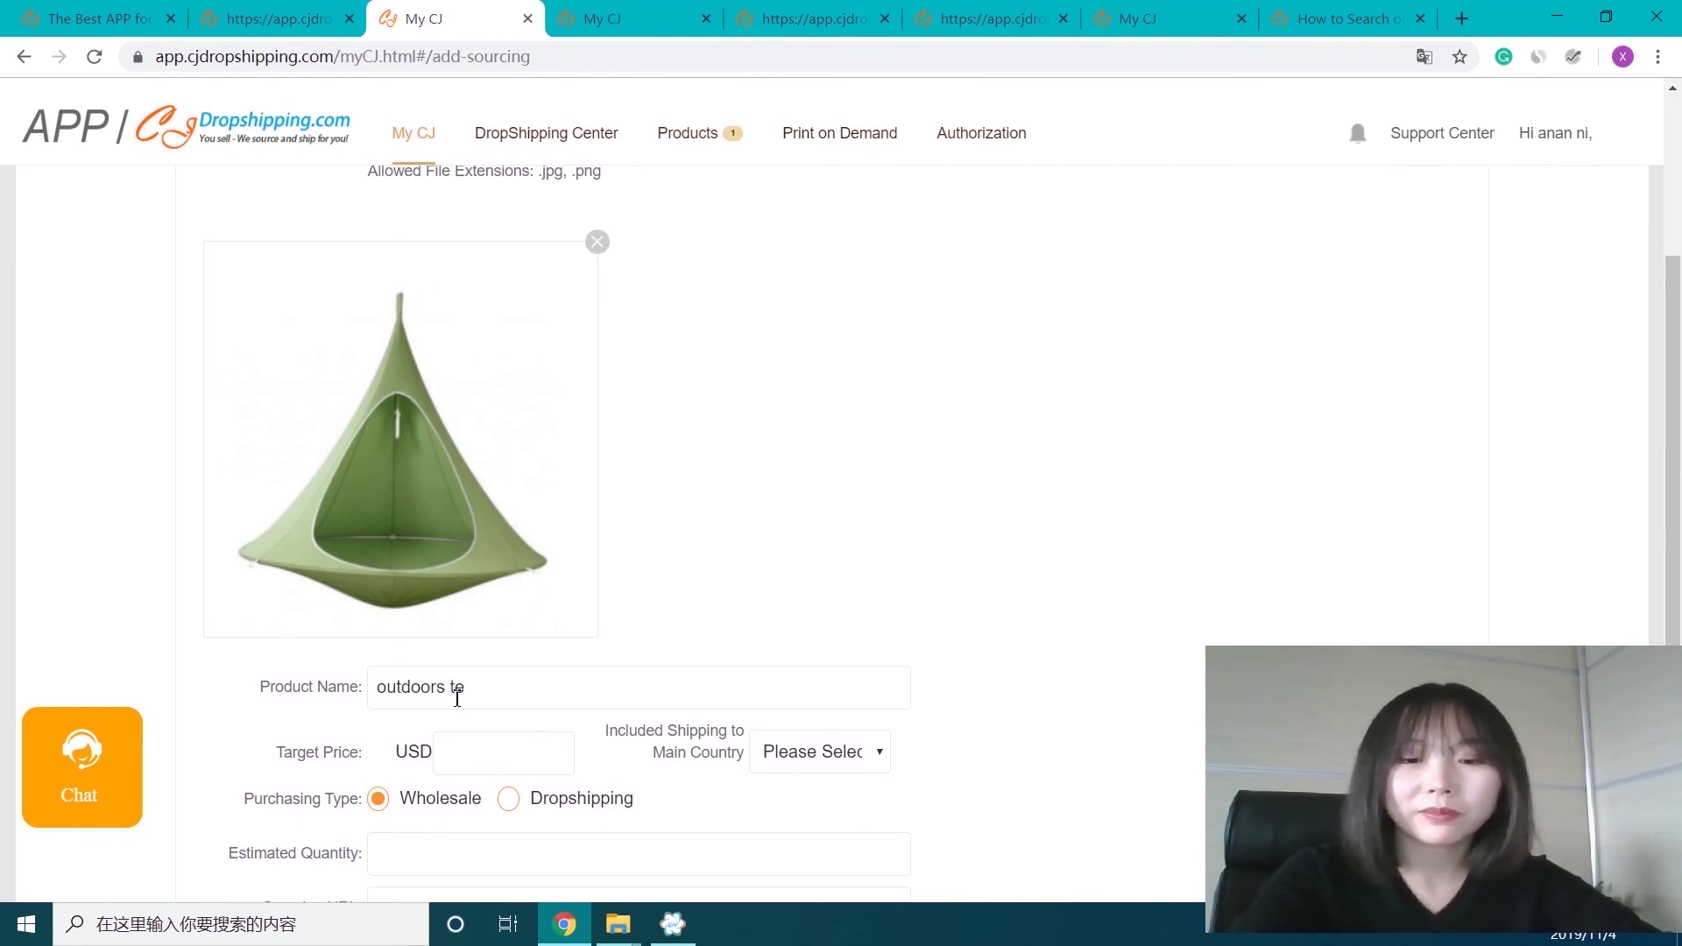
text(nt)
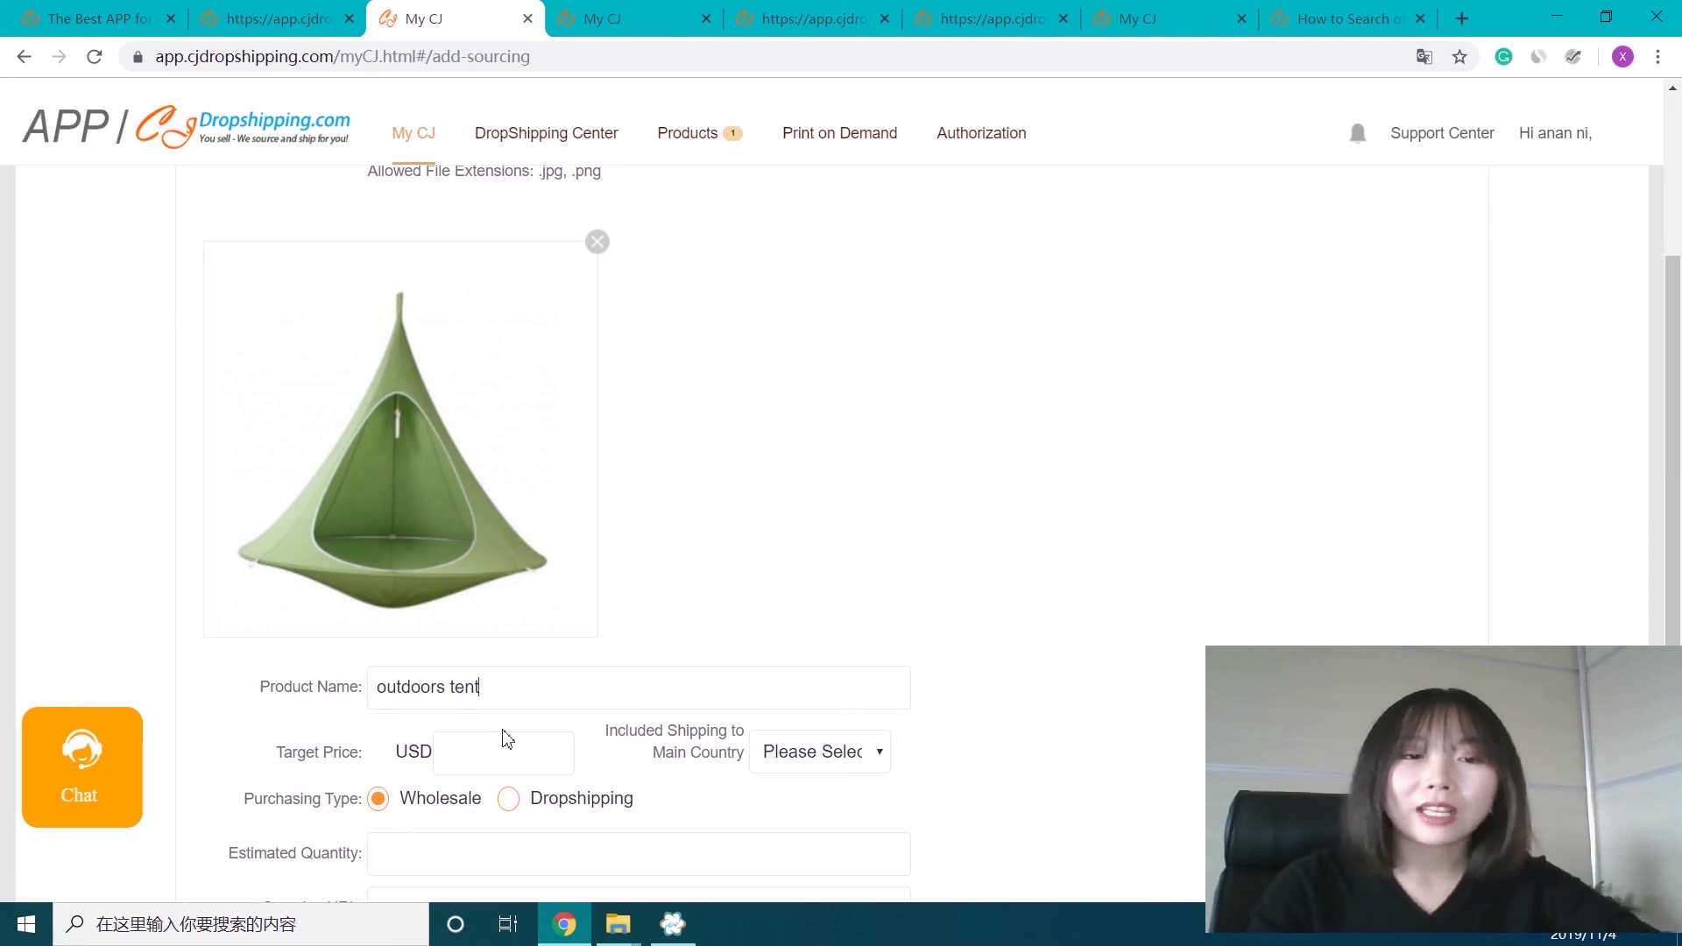
click(495, 750)
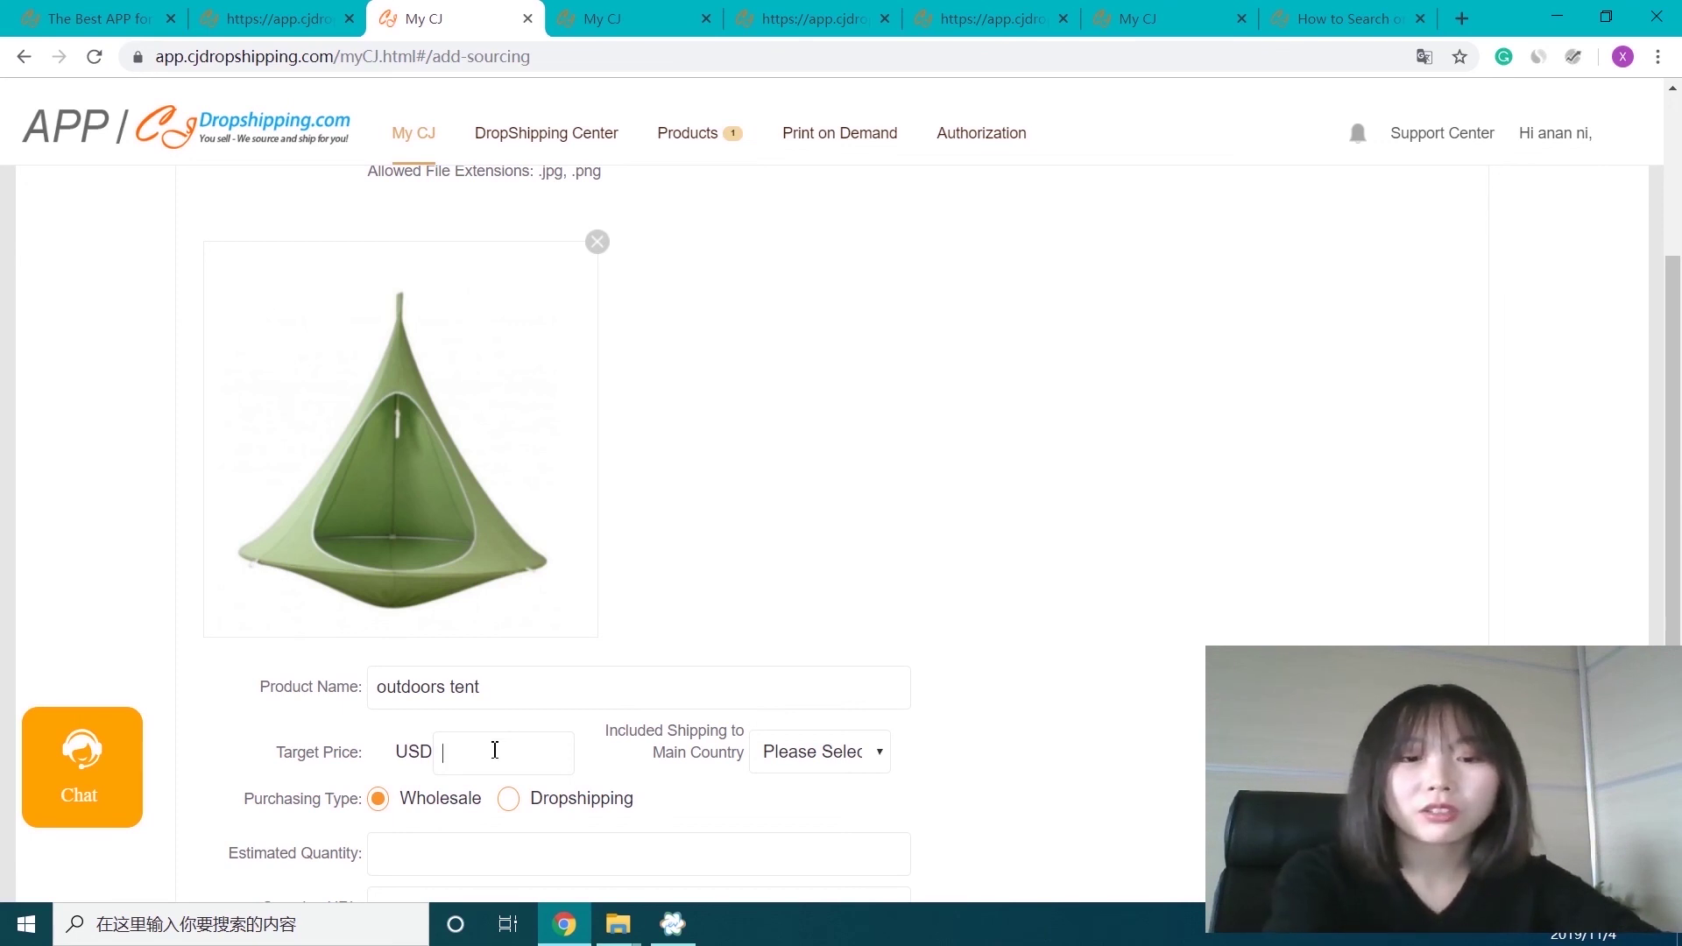
text(25)
scroll(493, 748, down, 1)
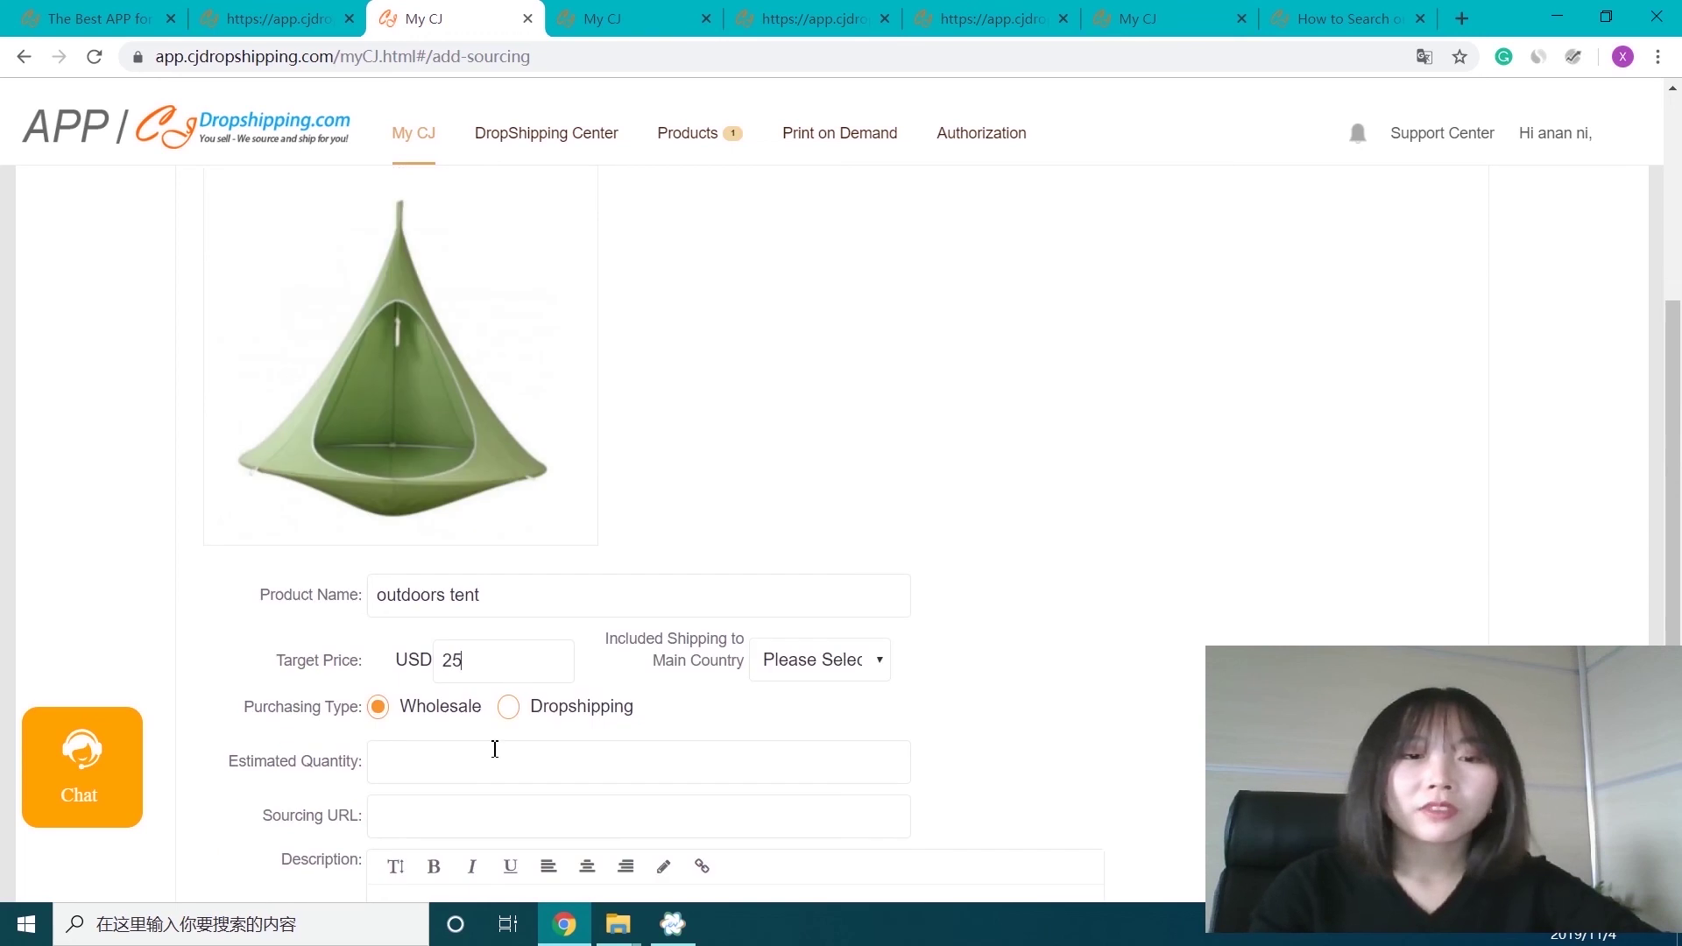
Step: Choose Dropshipping as the purchasing type and view all products related to the tent image
click(508, 691)
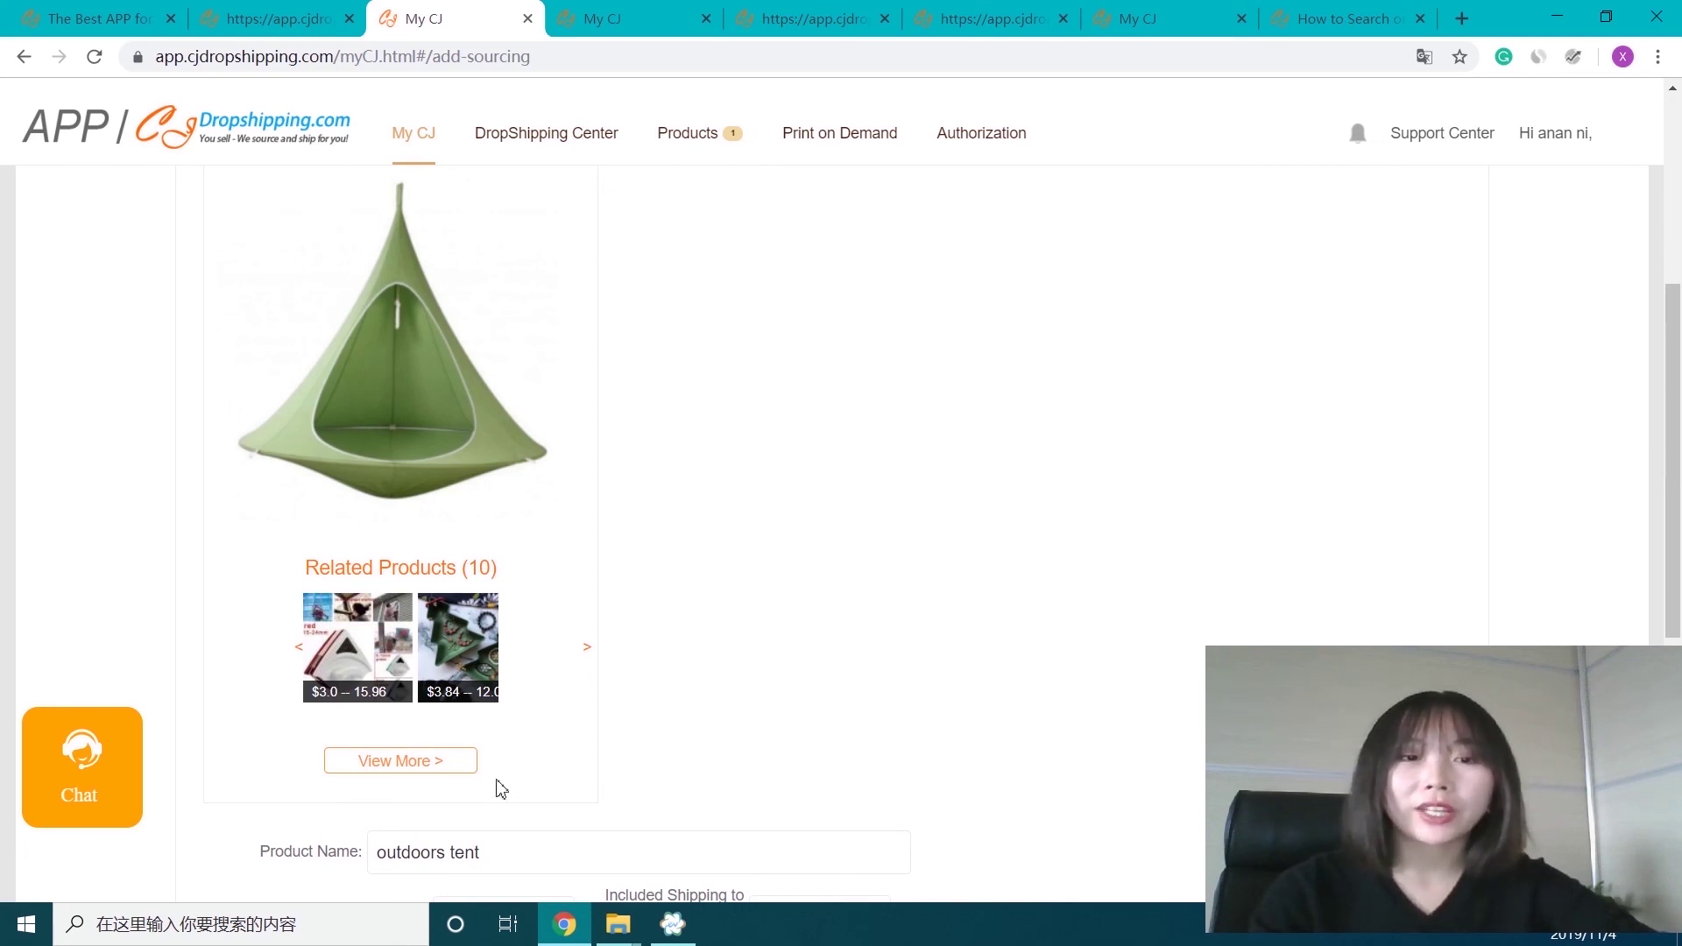
click(419, 779)
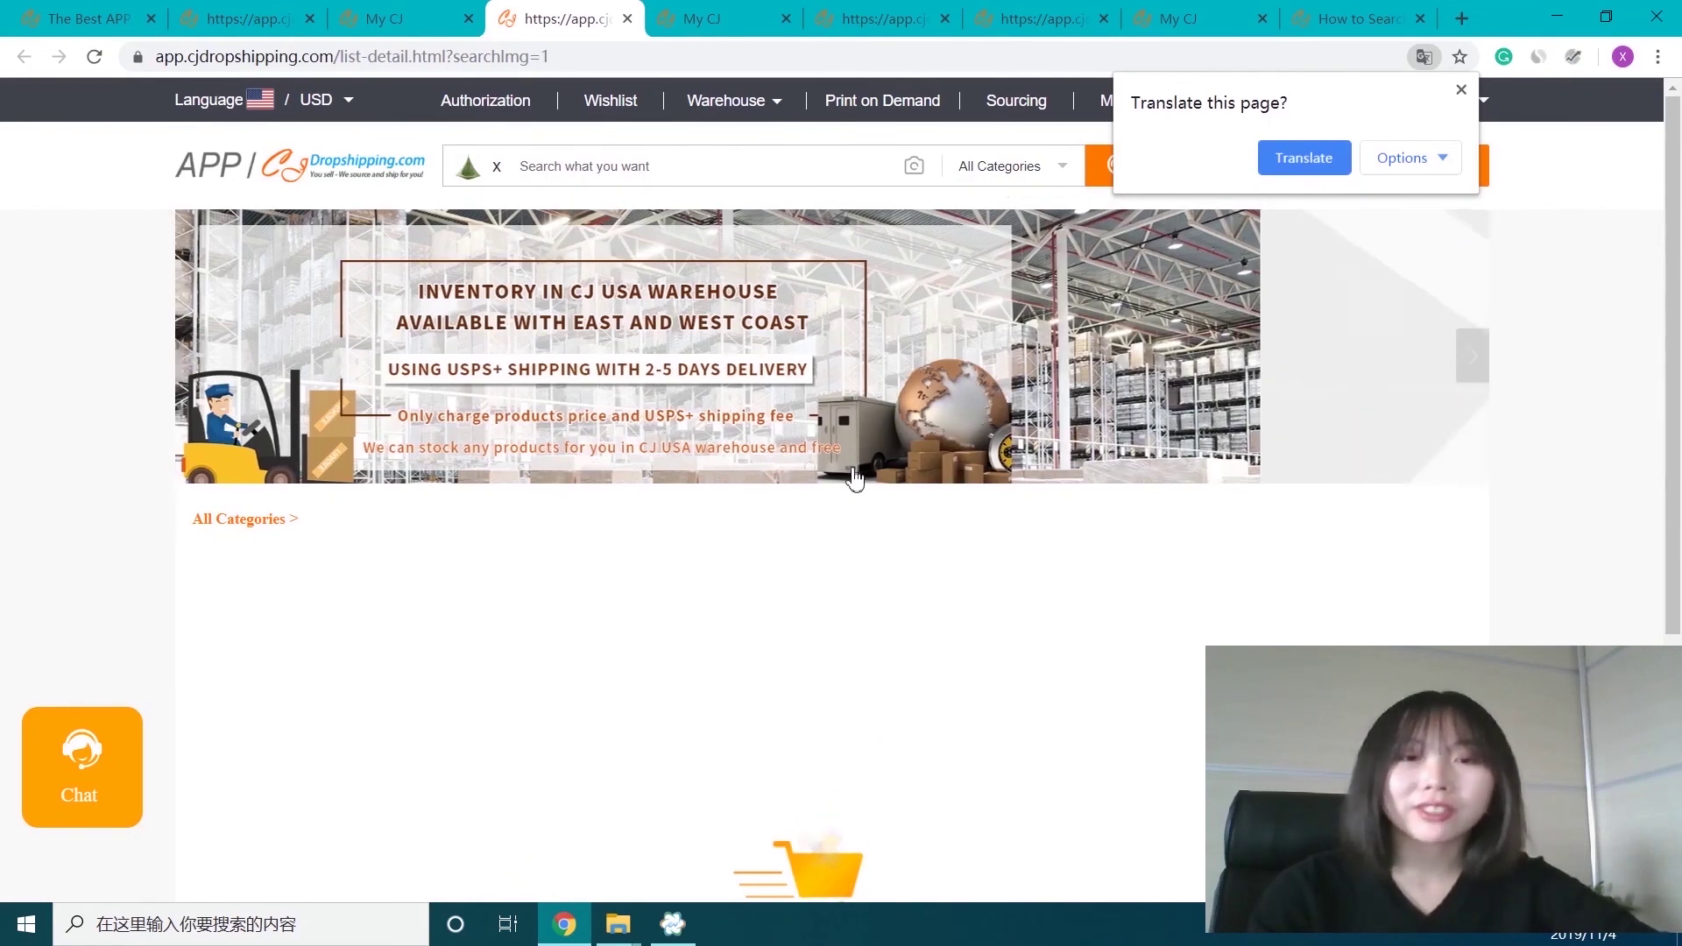
Step: Scroll through the image-matched related products, such as the Beach shade tent at $5.91-6.09
scroll(1604, 620, down, 4)
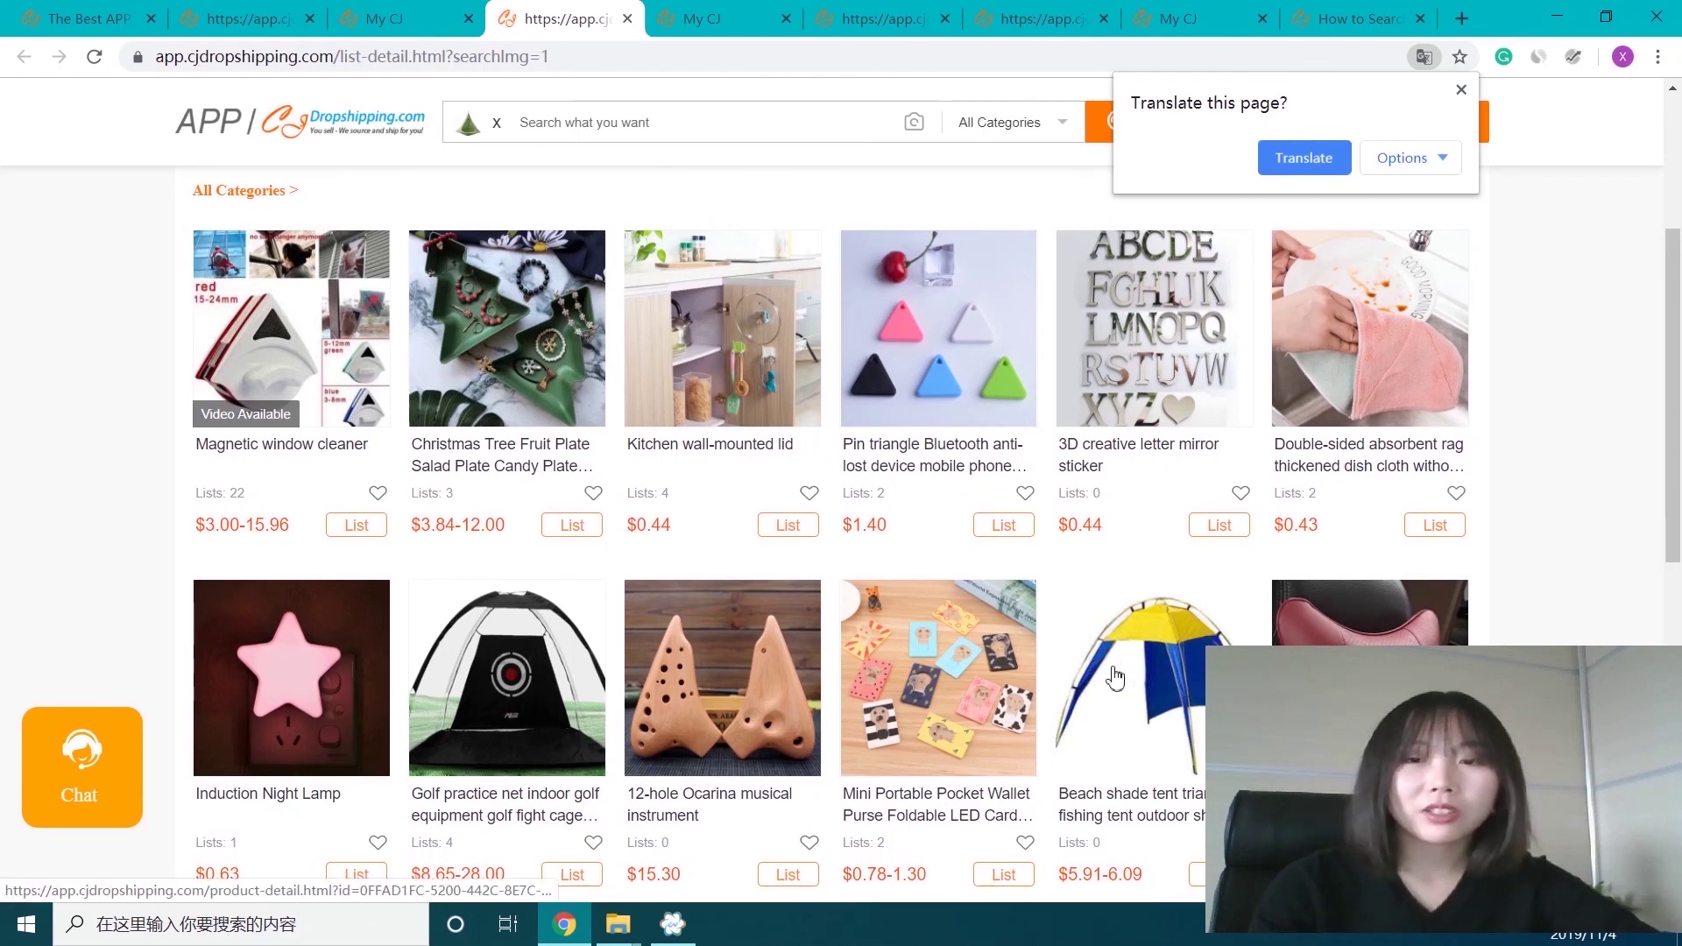
scroll(60, 417, up, 4)
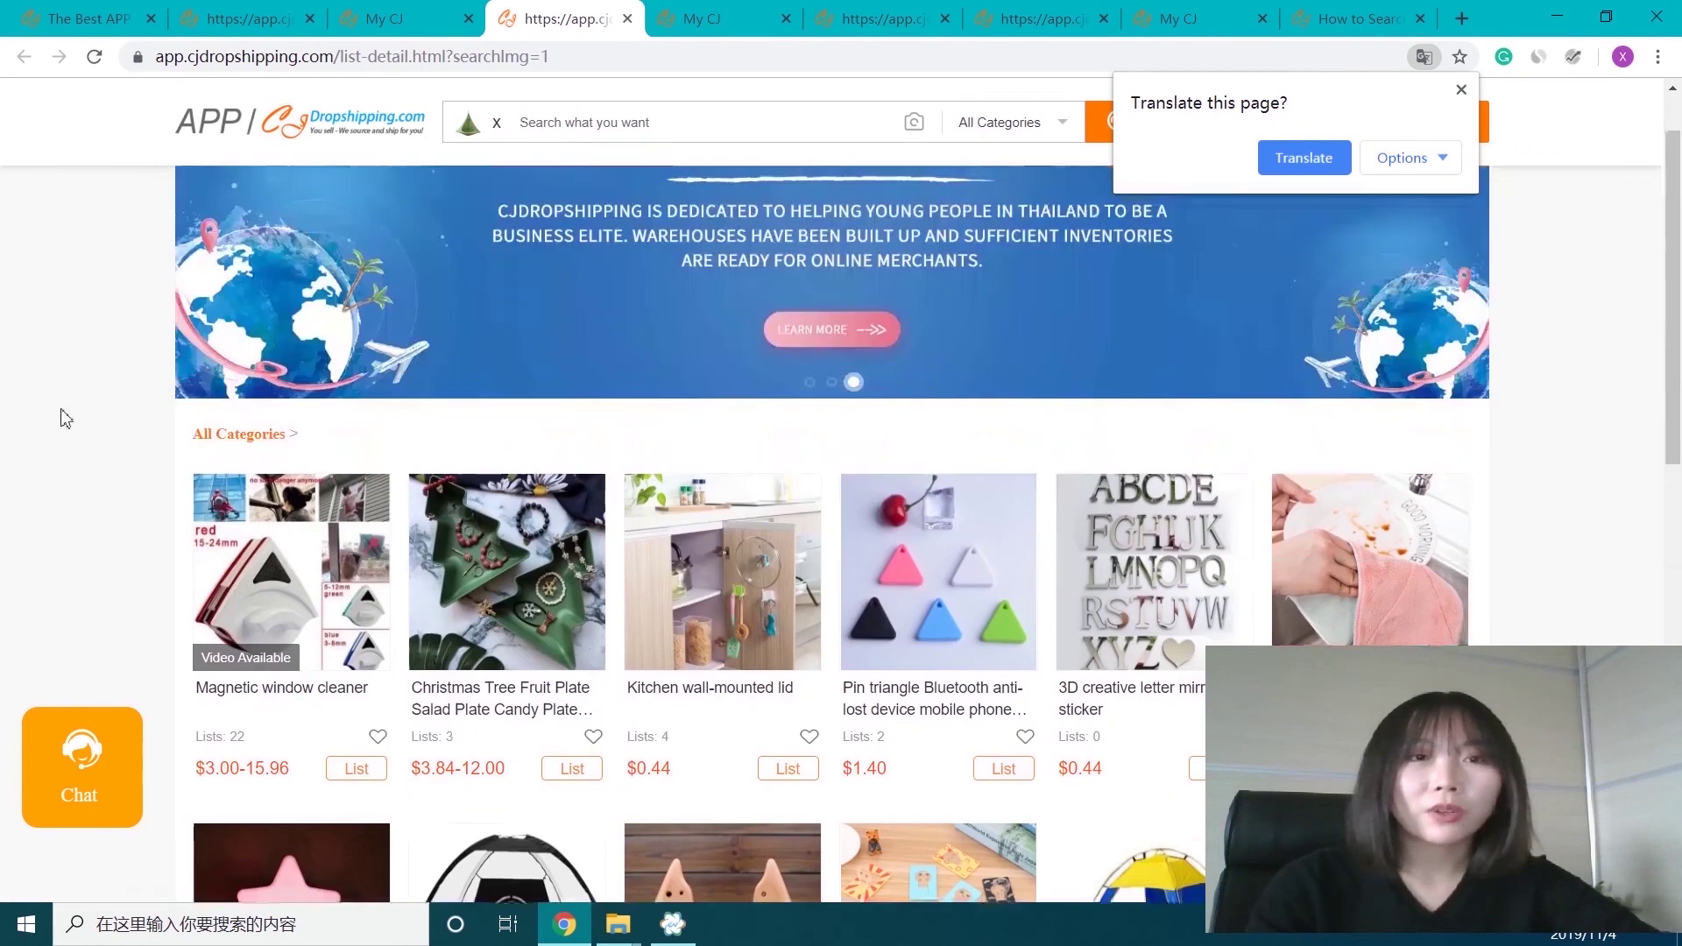
Step: Return to the tent sourcing form, check the Sourcing URL and Description fields, and dismiss the Grammarly sign-in popup
click(416, 21)
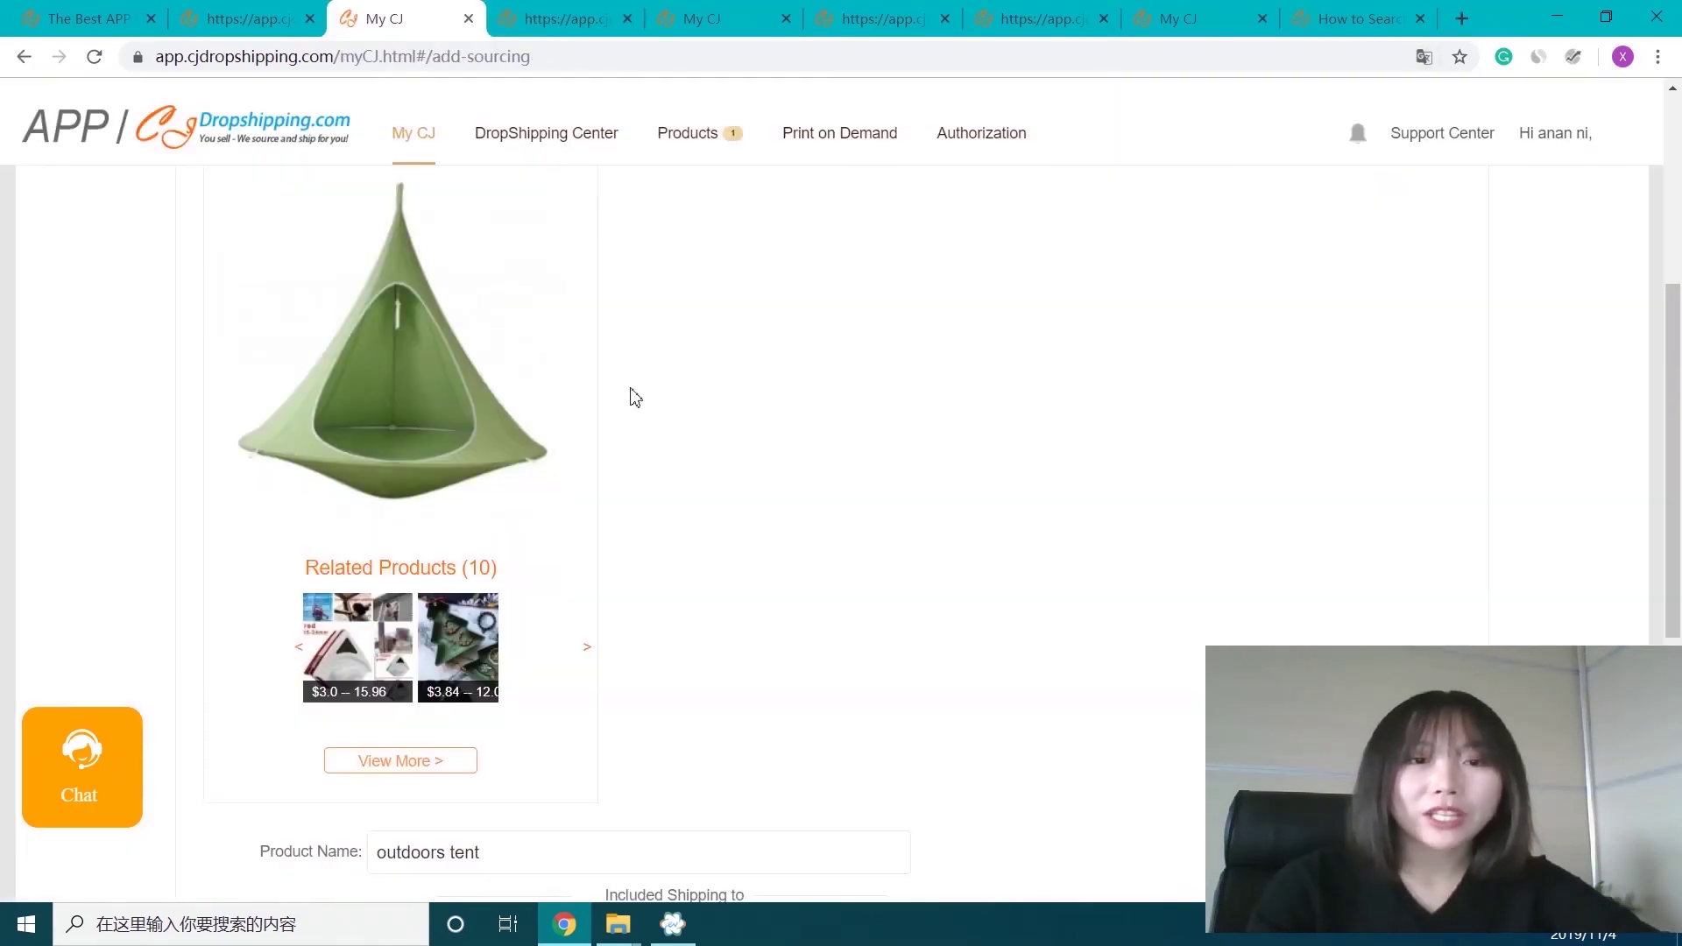
scroll(657, 631, down, 4)
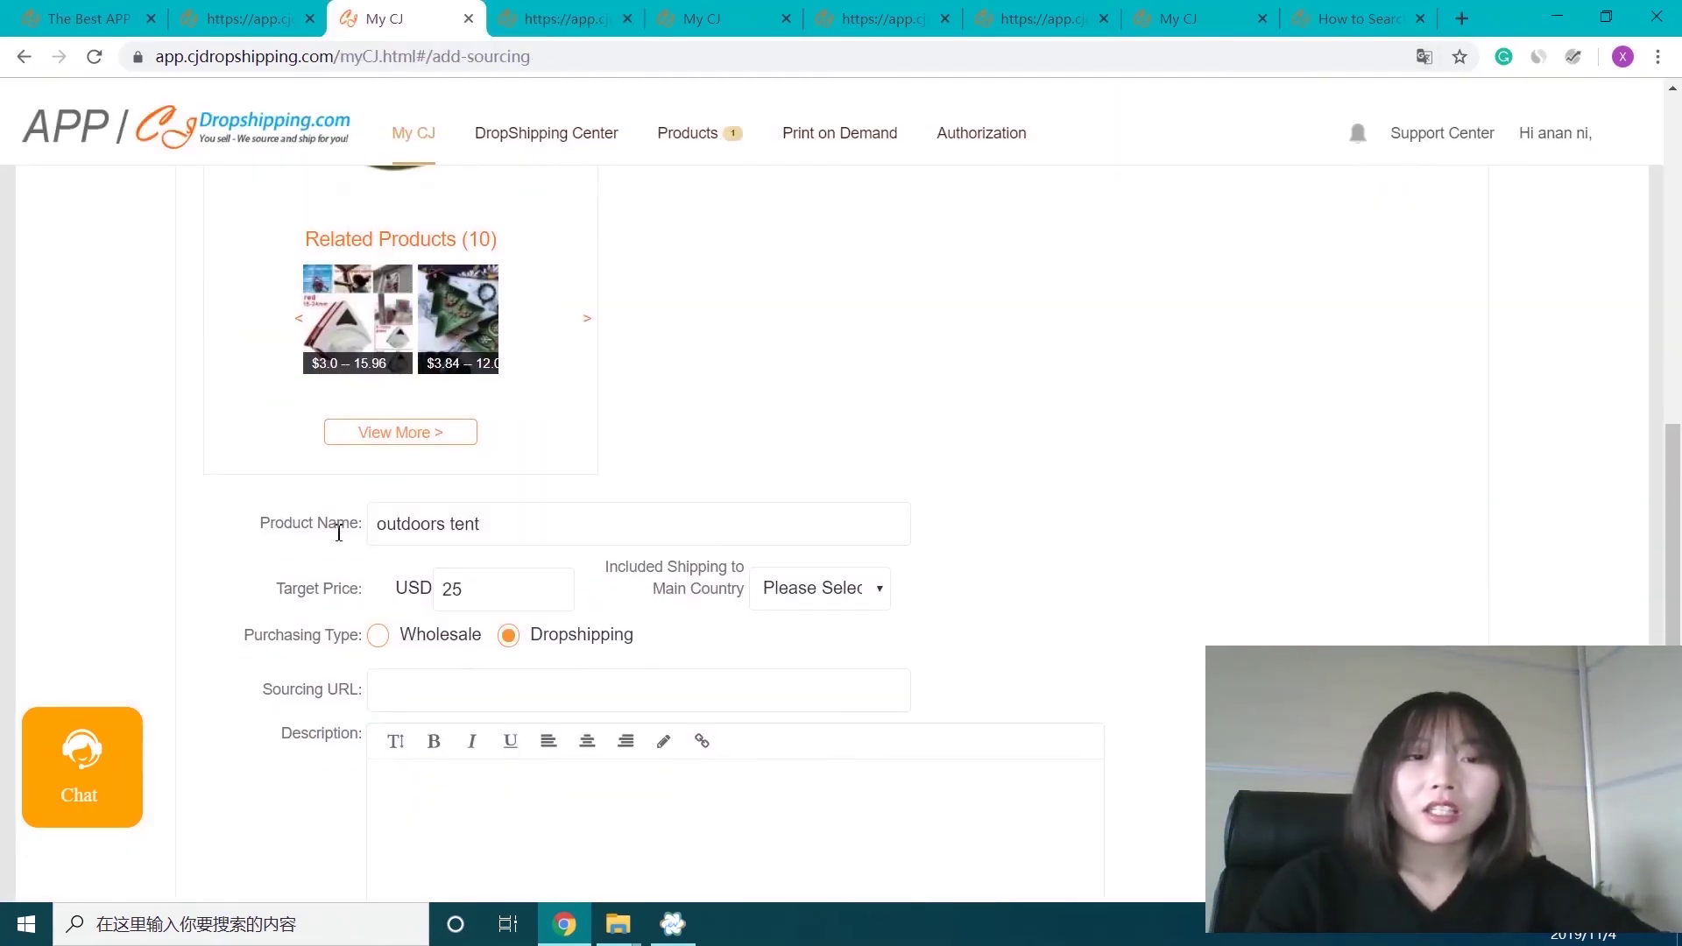
click(462, 686)
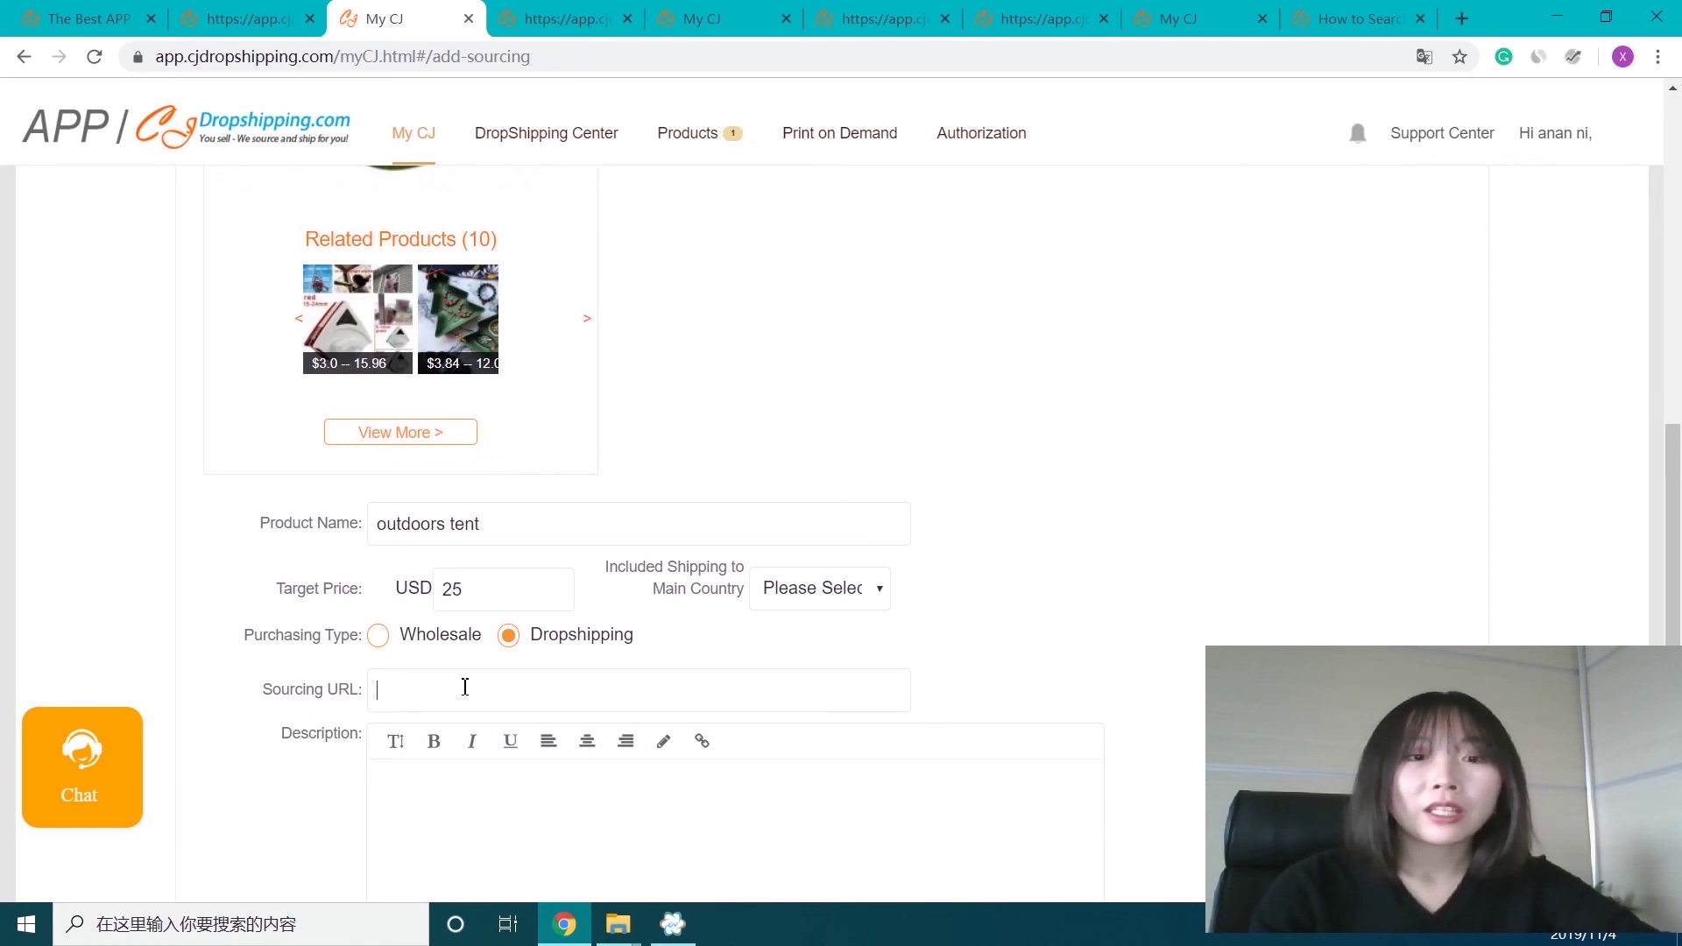
scroll(465, 687, down, 3)
click(465, 595)
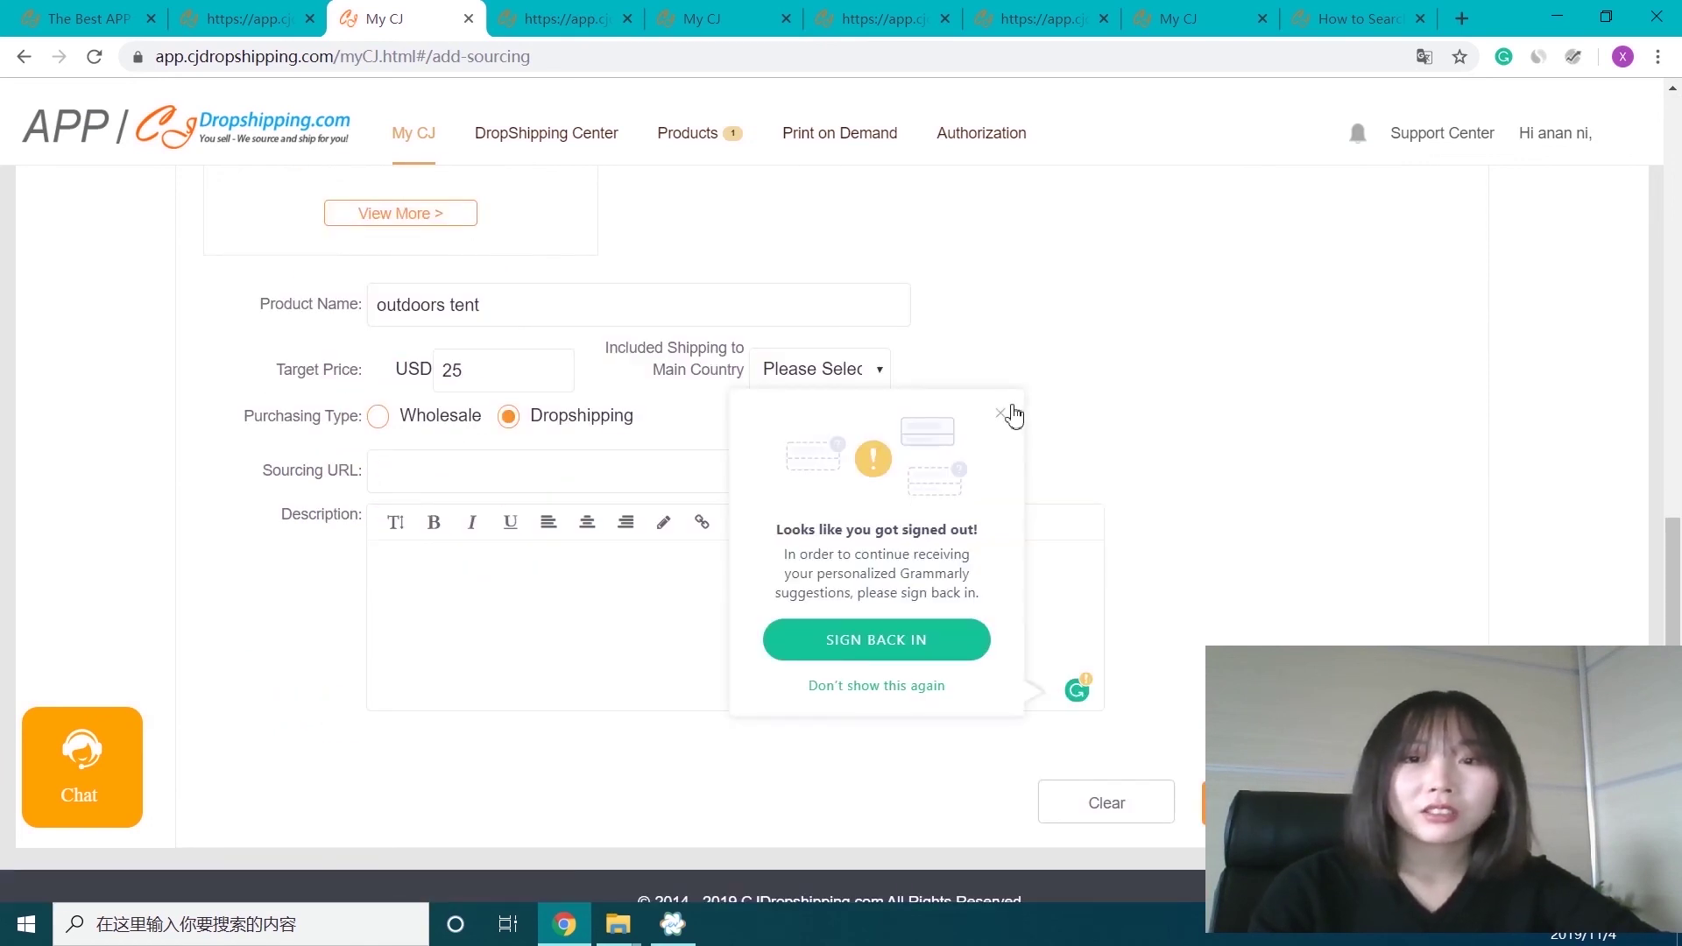
click(1000, 414)
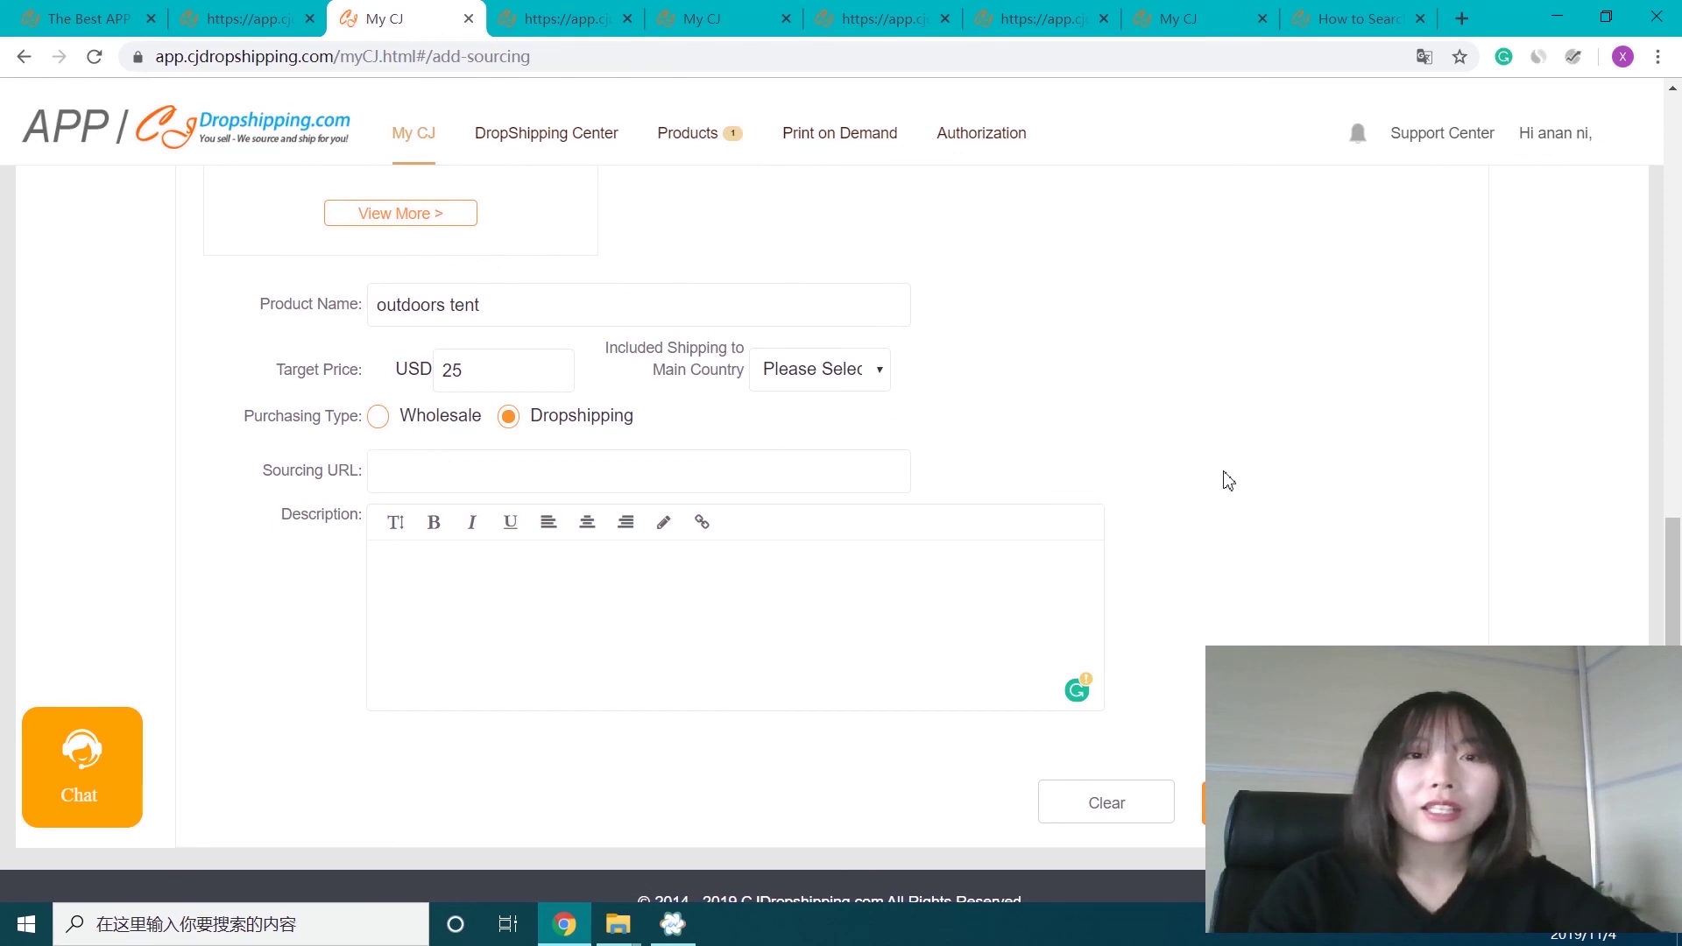